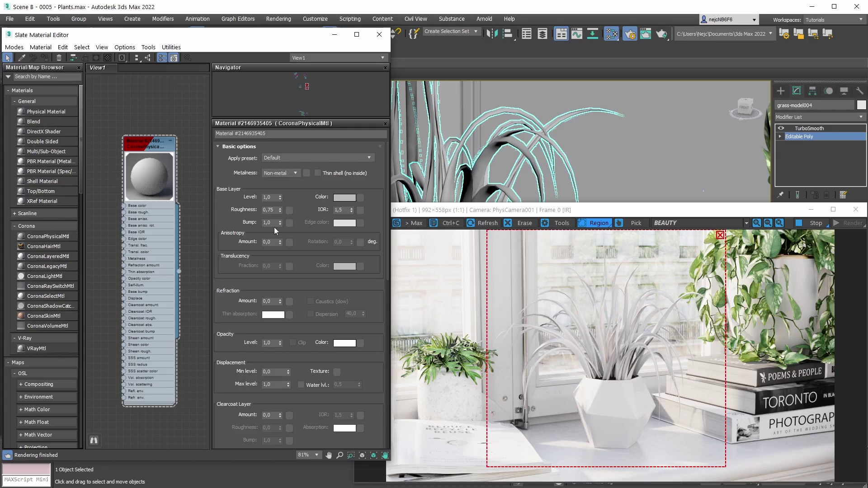
Move the two leaf bitmap nodes beside the CoronaPhysicalMtl node and examine their texture thumbnails up close.
scroll(126, 238, "down", 5)
middle_click_drag(108, 234, 199, 226)
middle_click_drag(118, 216, 192, 214)
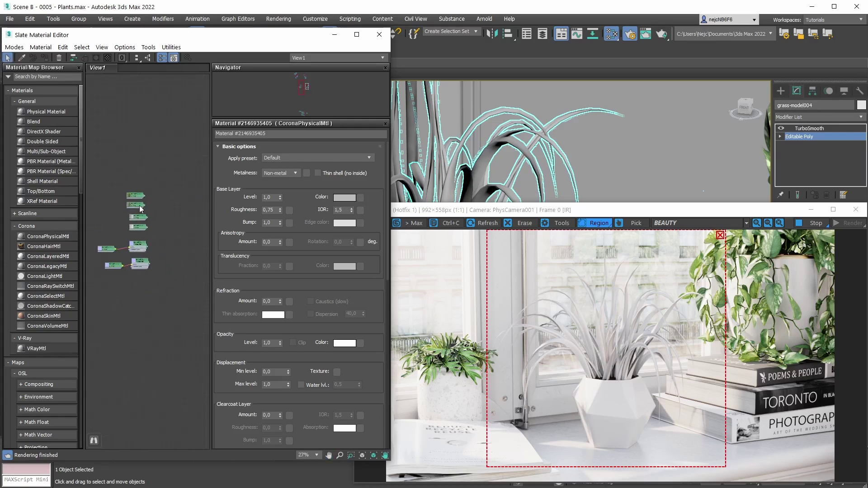
left_click_drag(144, 205, 205, 195)
middle_click_drag(178, 179, 103, 182)
scroll(121, 196, "up", 4)
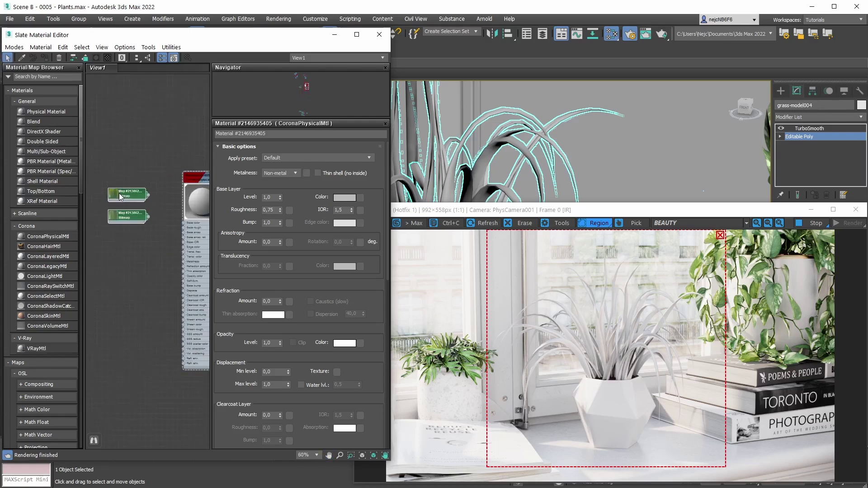
scroll(104, 195, "up", 5)
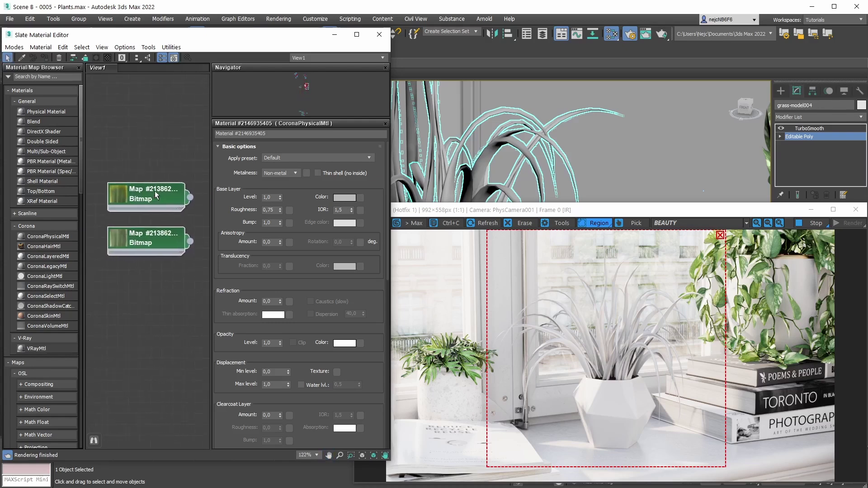
scroll(155, 195, "up", 2)
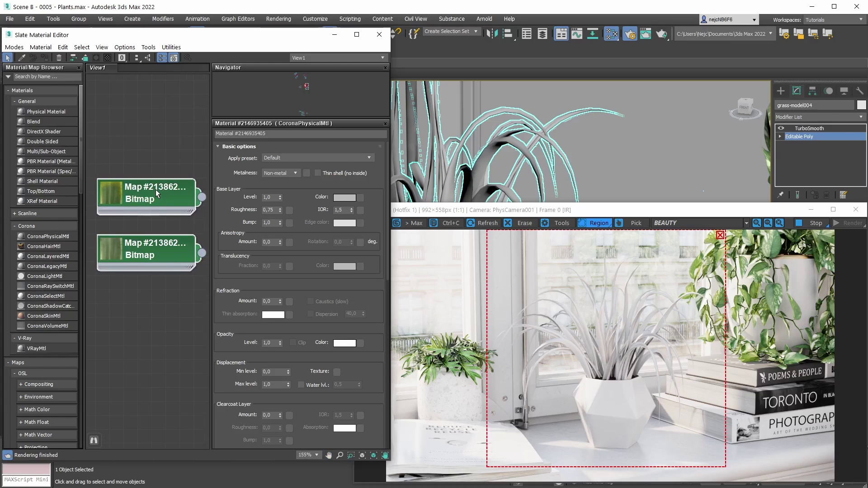
left_click(141, 149)
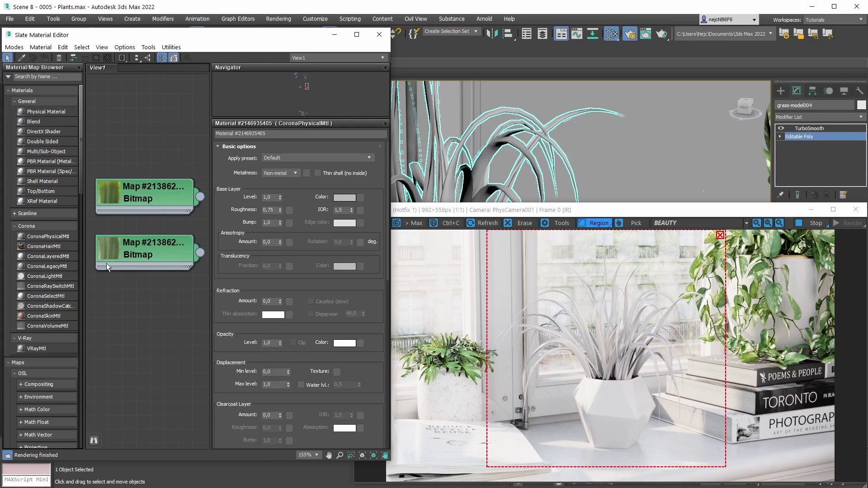
Find the CoronaMultiMap in the map library and add it between the two bitmap nodes and the CoronaPhysicalMtl node.
scroll(120, 262, "down", 3)
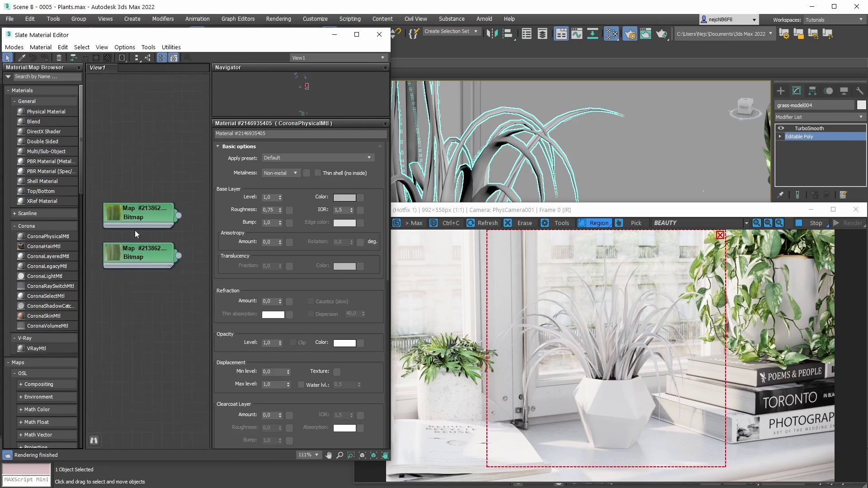
middle_click_drag(153, 229, 144, 229)
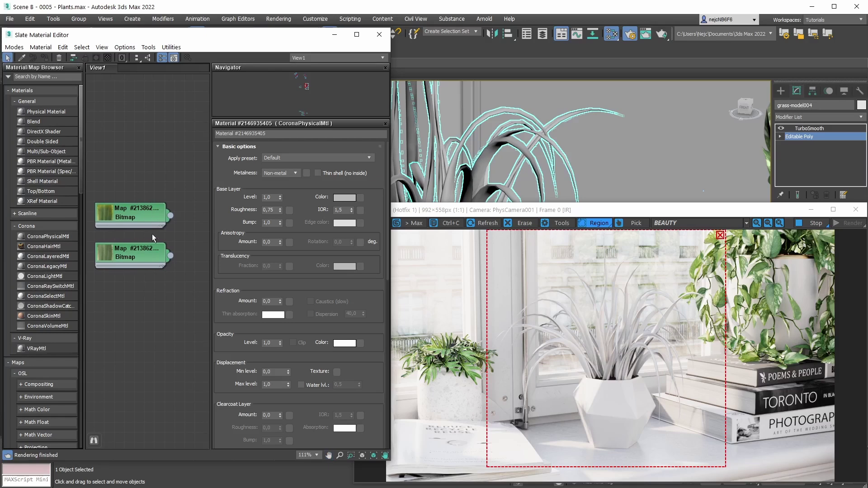
scroll(154, 231, "down", 2)
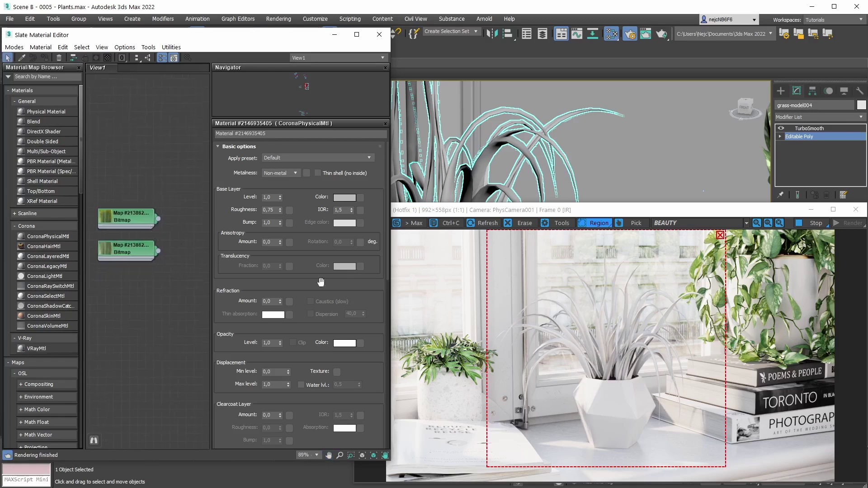
scroll(156, 251, "down", 2)
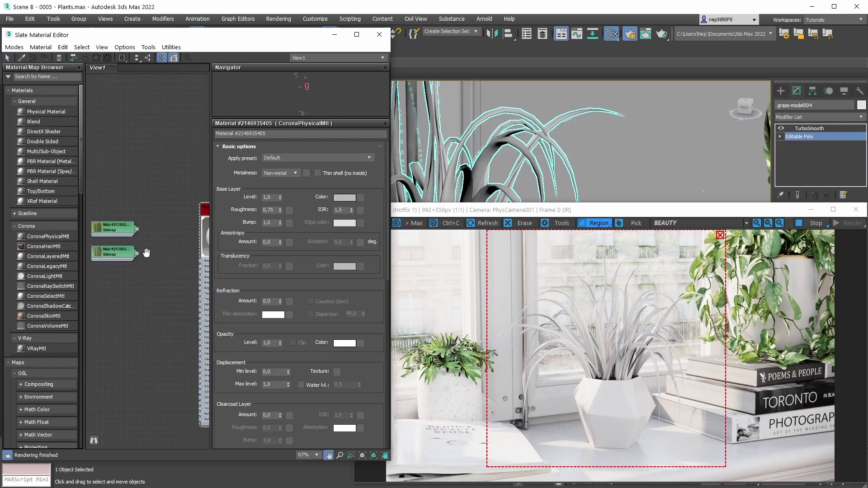
key("Escape")
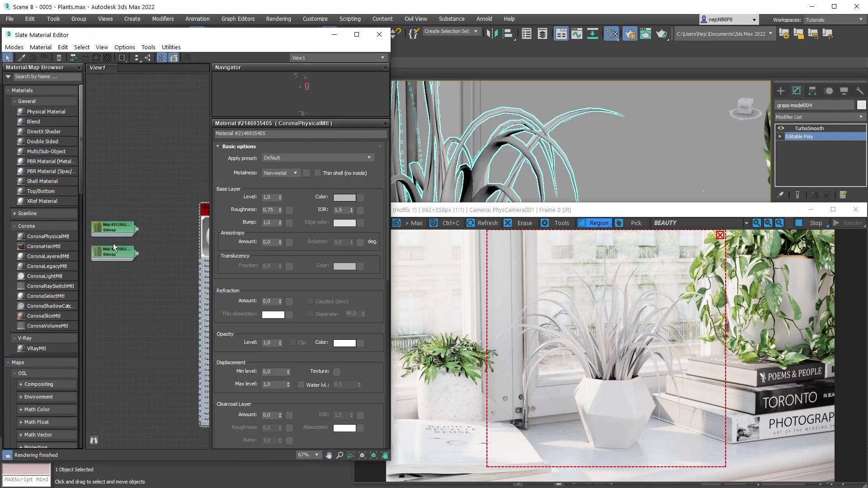
middle_click_drag(157, 242, 143, 216)
left_click(41, 77)
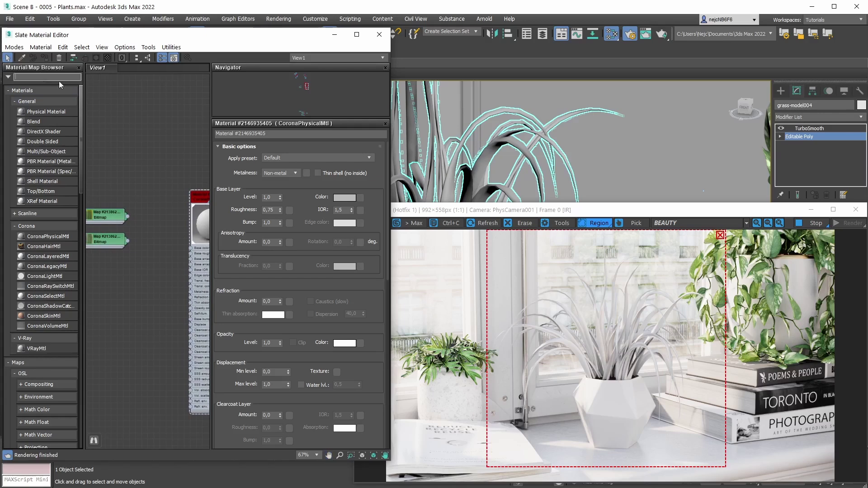
type("coronamulti")
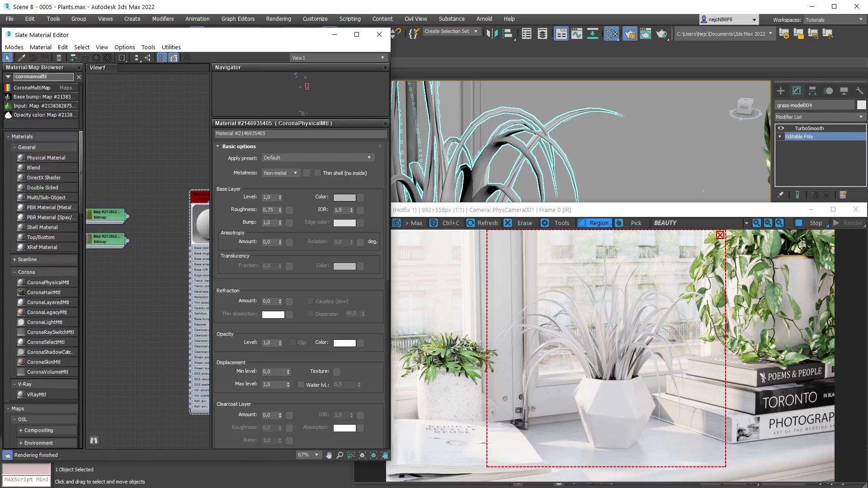
left_click_drag(34, 89, 156, 212)
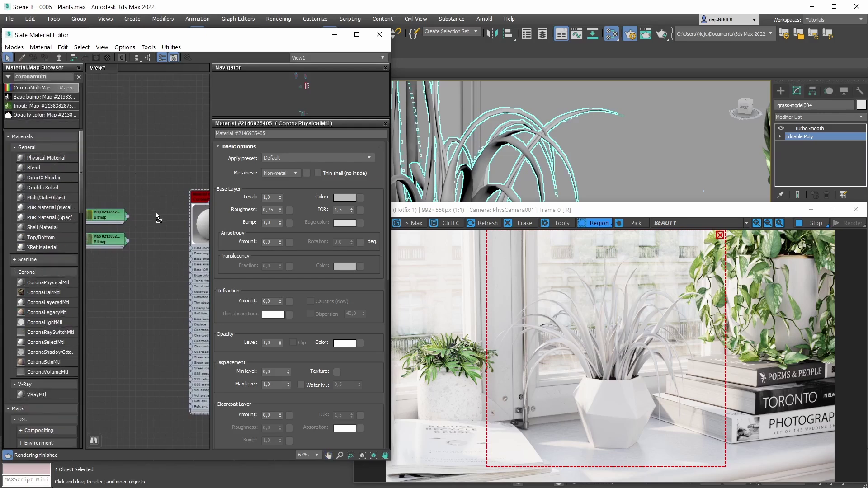
left_click(156, 213)
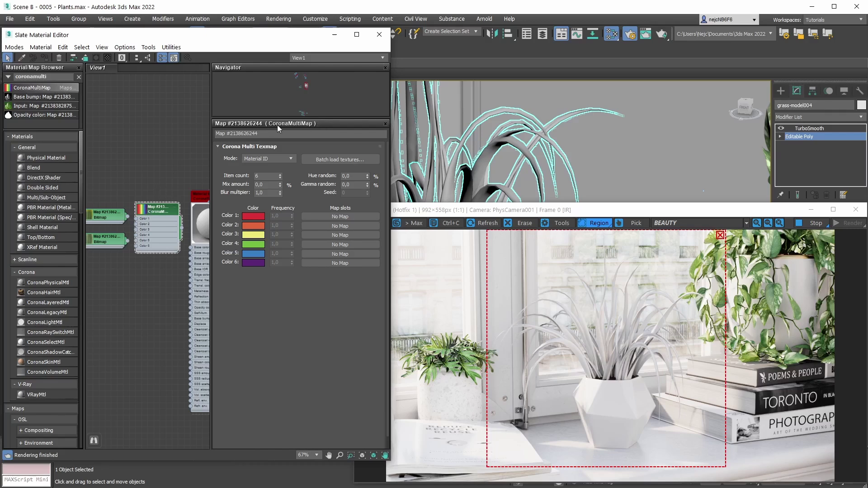
Set the CoronaMultiMap's item count to 2.
middle_click_drag(122, 217, 129, 216)
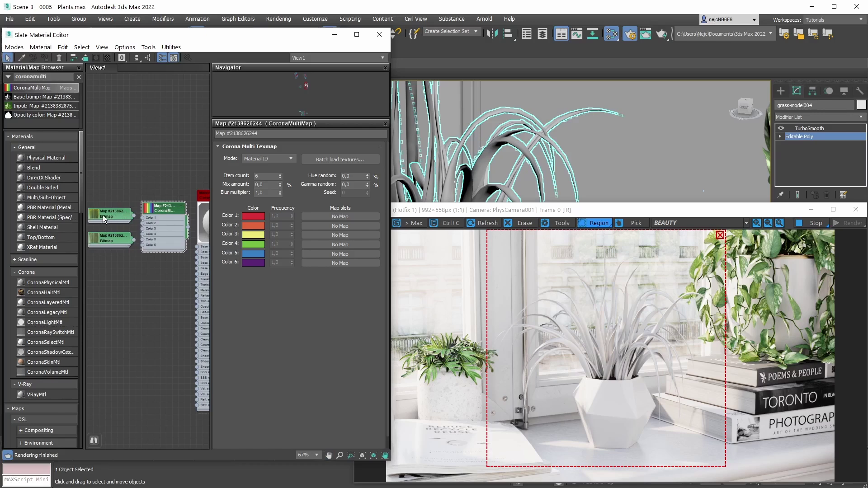
middle_click_drag(163, 204, 133, 202)
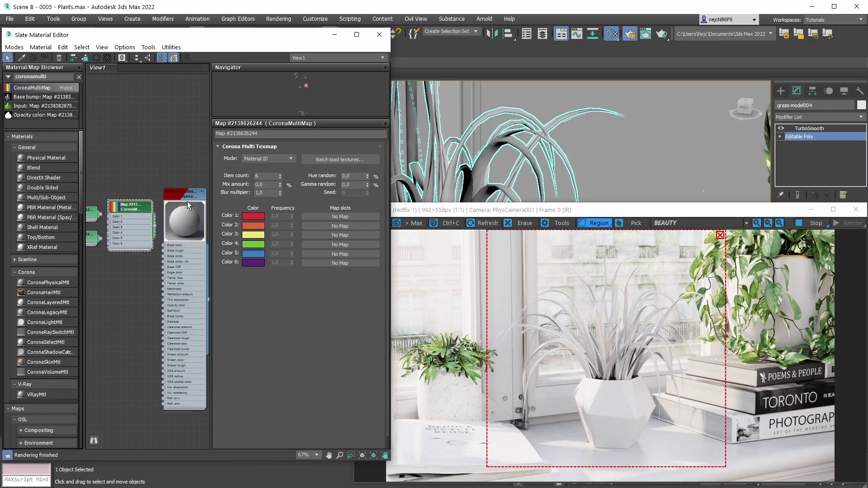
middle_click_drag(127, 206, 150, 207)
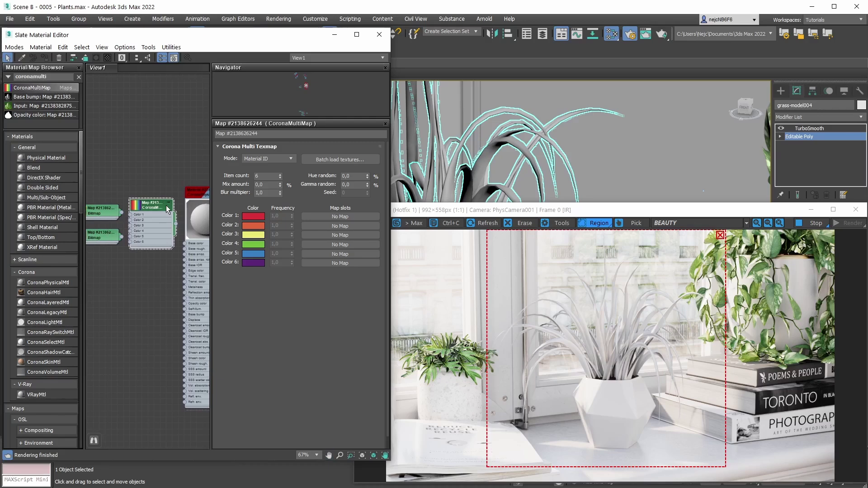
middle_click_drag(97, 209, 117, 208)
scroll(163, 217, "up", 2)
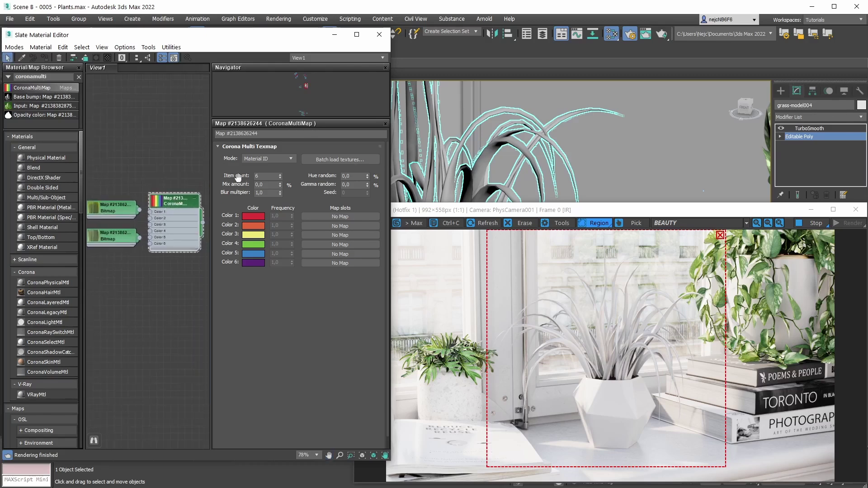
double_click(264, 176)
type("55")
key("Return")
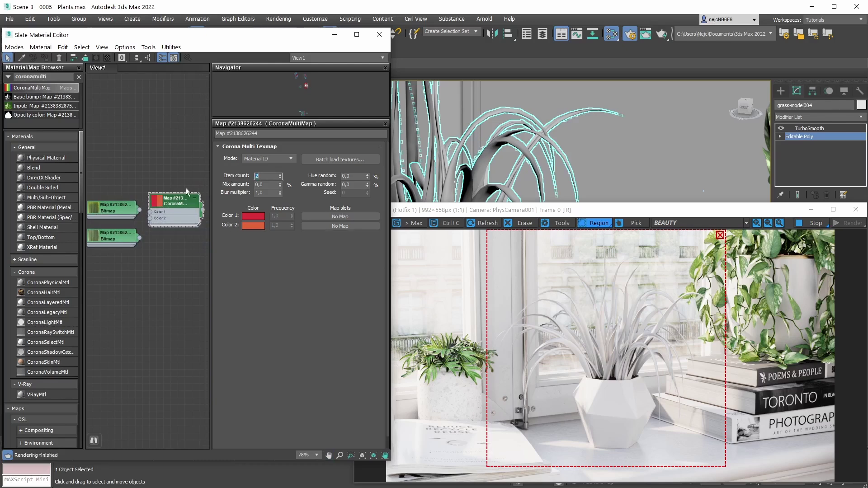
Set the CoronaMultiMap's mode to Mesh Element.
middle_click_drag(180, 178, 109, 170)
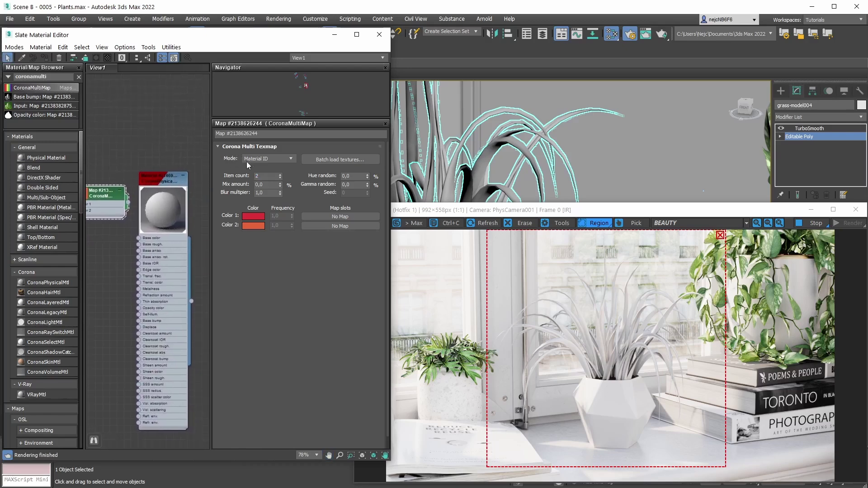
left_click(292, 158)
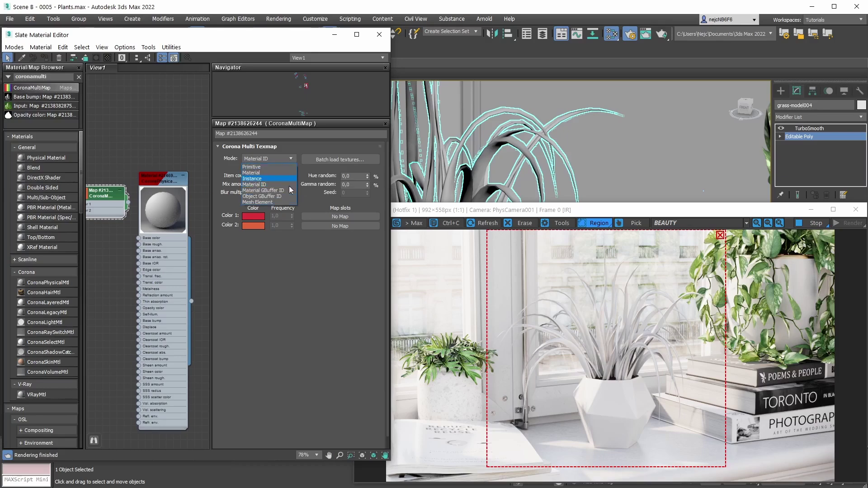
left_click(257, 202)
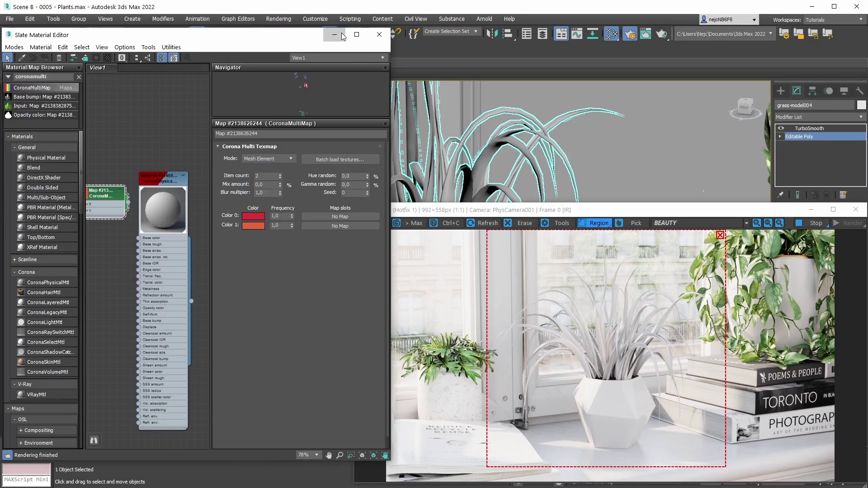
Close the material editor and examine the grass model's individual blades by selecting several of them at Element level.
left_click(380, 34)
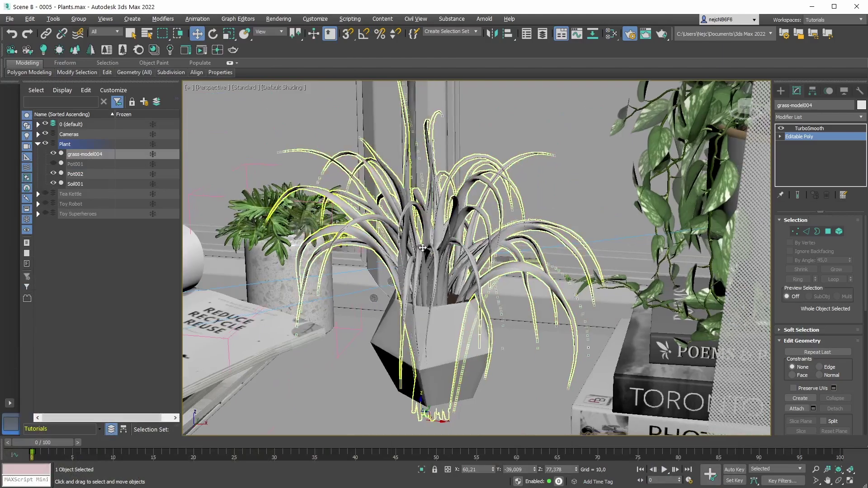
middle_click_drag(422, 248, 435, 257, "alt")
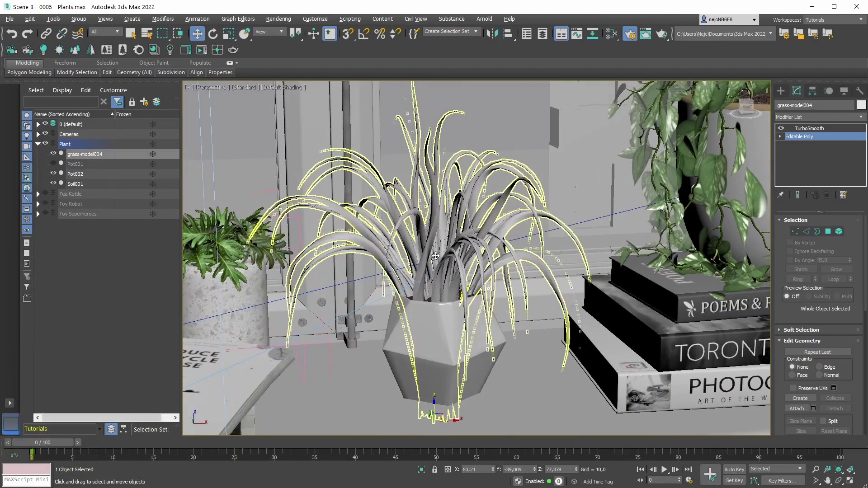
left_click(839, 231)
scroll(457, 243, "up", 5)
middle_click_drag(456, 243, 457, 243, "alt")
left_click(534, 238)
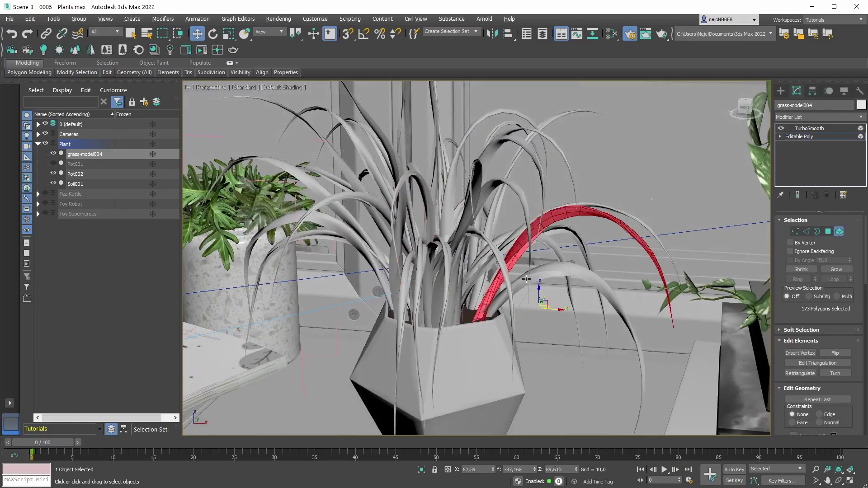
left_click(523, 279)
left_click(489, 244)
left_click(495, 186)
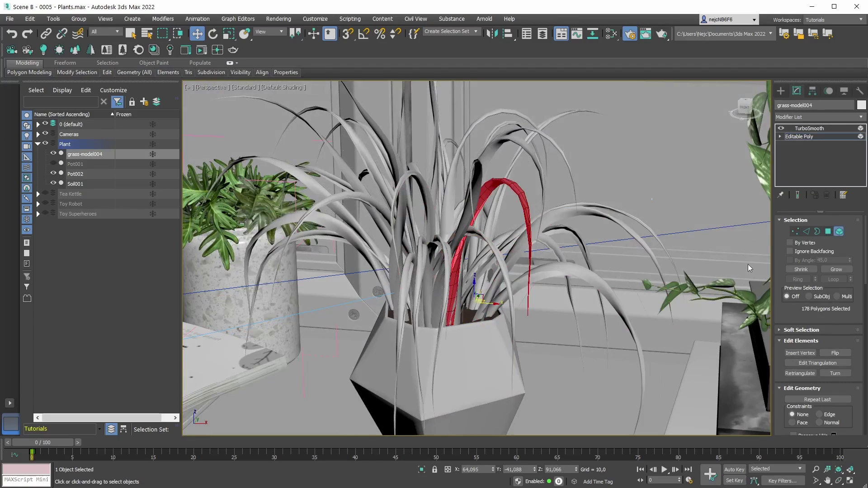
left_click(837, 232)
Reopen the material editor and connect the Diffuse A bitmap to Color 0 and the Diffuse D bitmap to Color 1 of the CoronaMultiMap.
key("m")
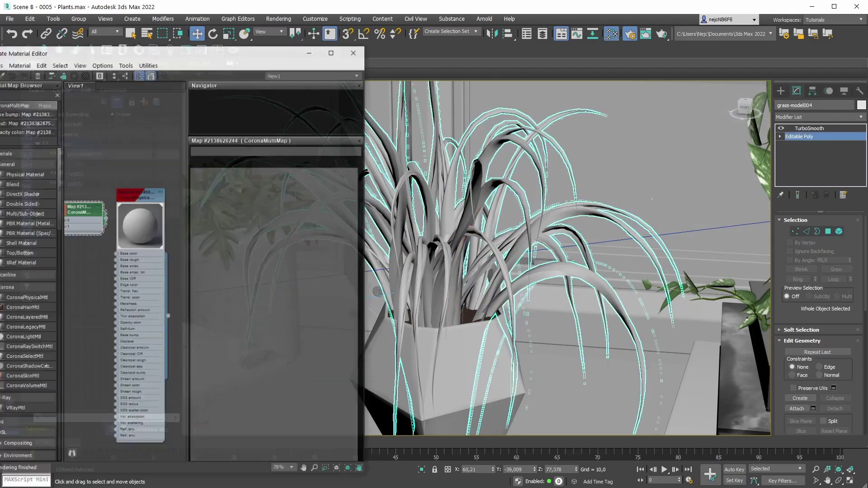
key("alt+Tab")
left_click(270, 252)
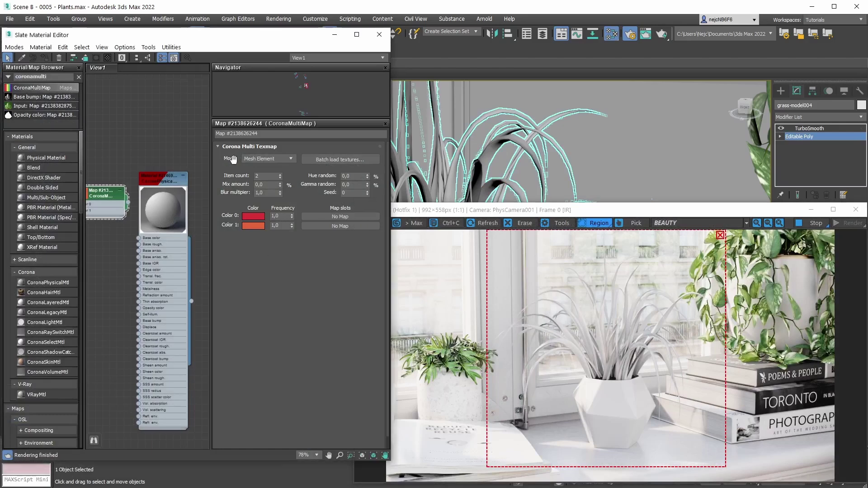
middle_click_drag(117, 224, 153, 221)
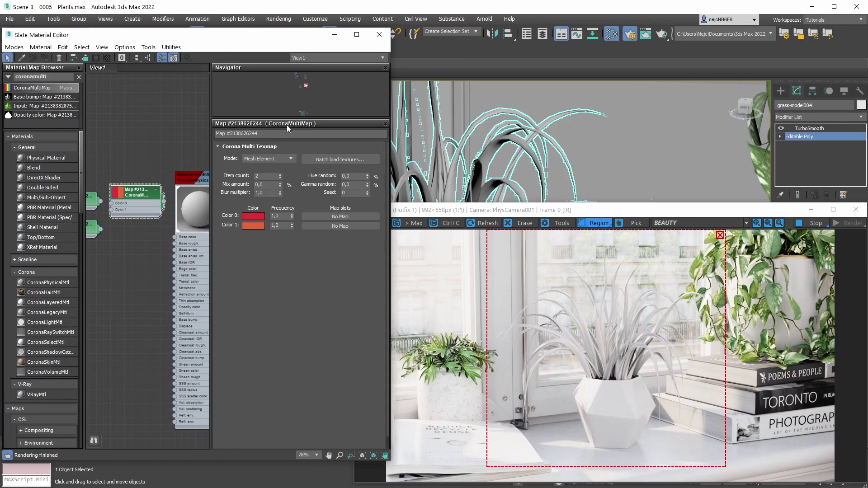
middle_click_drag(196, 153, 227, 147)
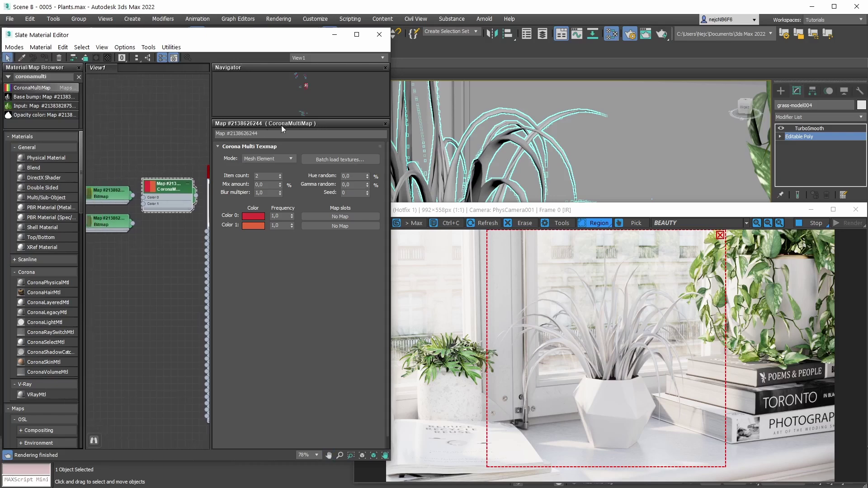
middle_click_drag(116, 232, 138, 224)
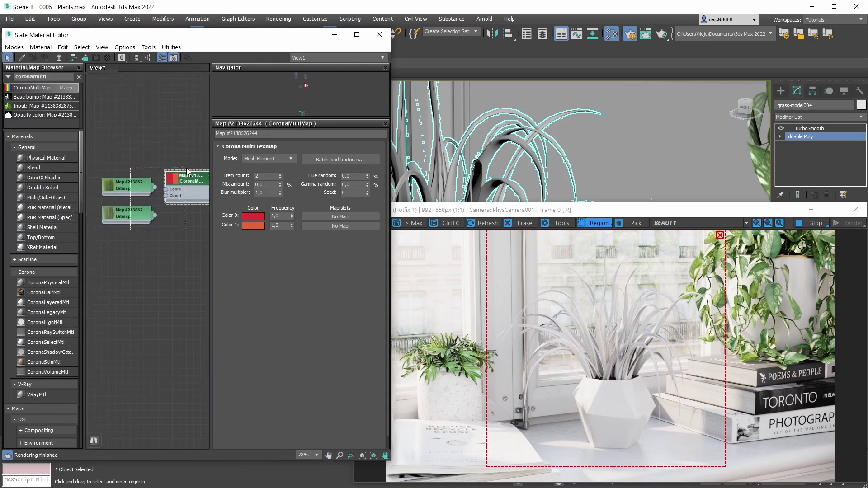
middle_click_drag(185, 177, 161, 167)
left_click(155, 183)
left_click_drag(140, 189, 161, 196)
mouse_move(137, 179)
middle_mouse_down()
mouse_move(137, 203)
mouse_move(129, 199)
mouse_move(142, 191)
middle_mouse_up()
left_click_drag(144, 192, 173, 205)
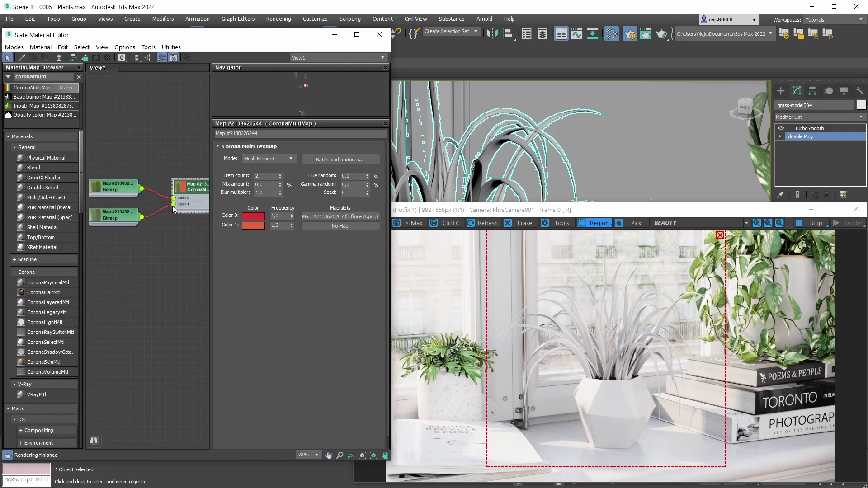
Connect the CoronaMultiMap to the Base color of the CoronaPhysicalMtl and open that material's parameters.
middle_click_drag(208, 199, 148, 204)
left_click_drag(154, 216, 172, 222)
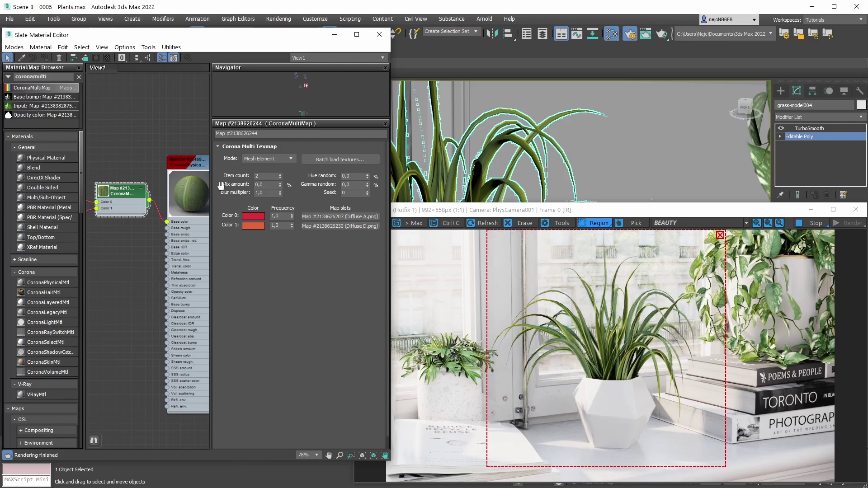
left_click(185, 161)
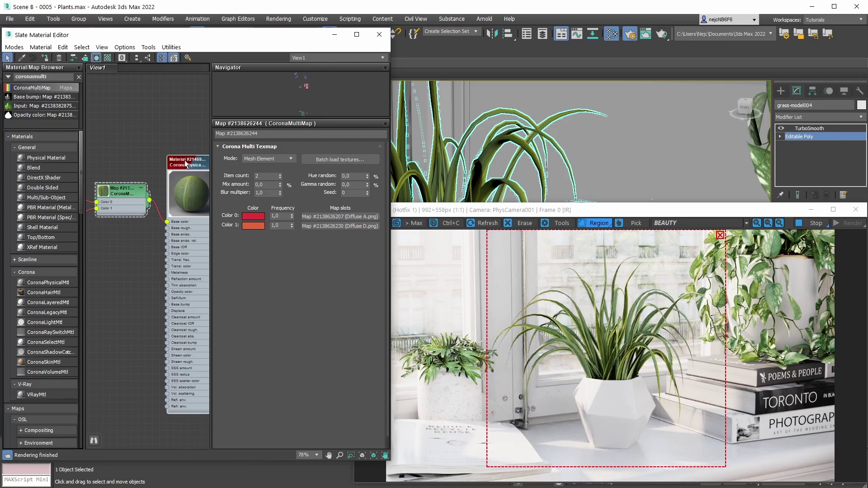
double_click(185, 209)
middle_click_drag(130, 235, 143, 232)
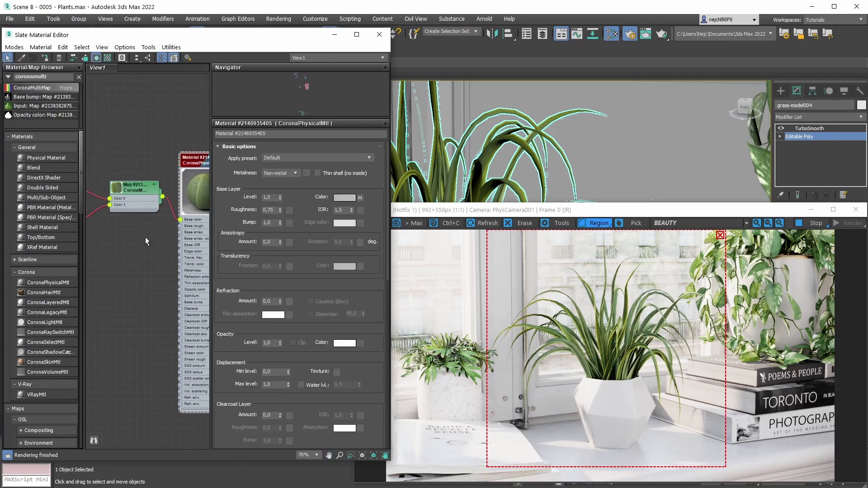
Examine the two grey glossiness bitmap nodes and open the parameters of the one using Glossiness.png.
scroll(123, 242, "down", 6)
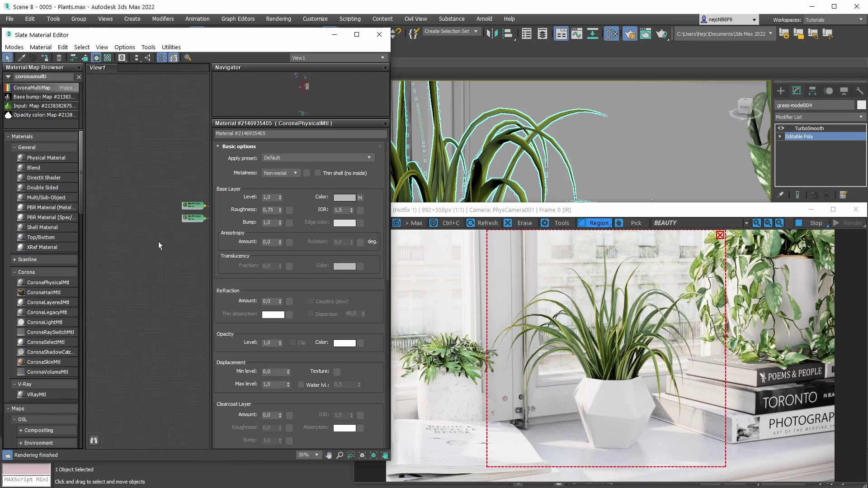
left_click_drag(113, 230, 207, 222)
middle_click_drag(195, 201, 107, 204)
left_click_drag(117, 226, 156, 234)
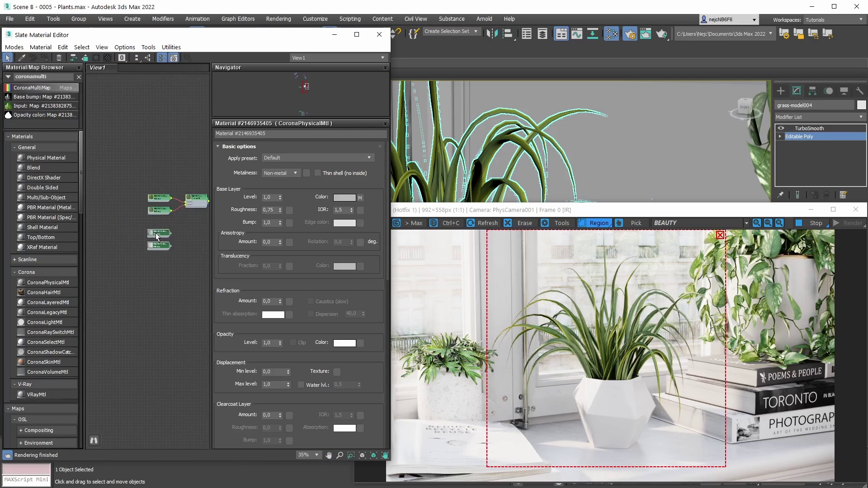
scroll(174, 228, "up", 5)
scroll(136, 232, "up", 6)
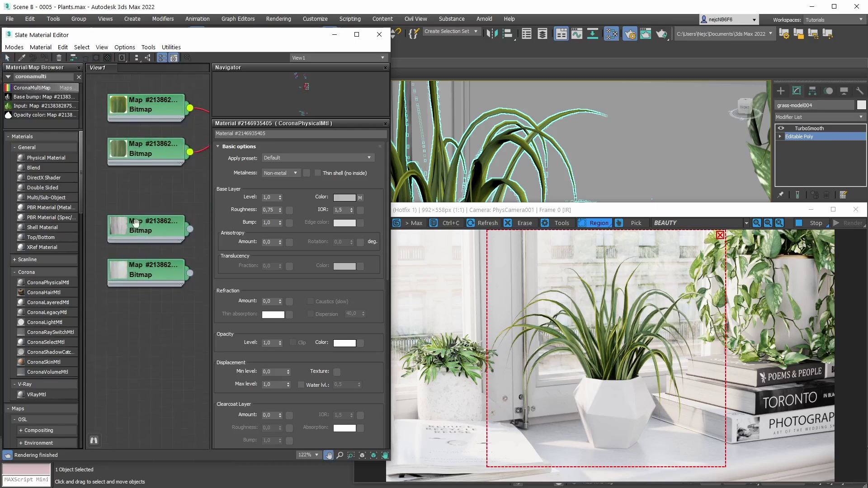
scroll(115, 229, "up", 2)
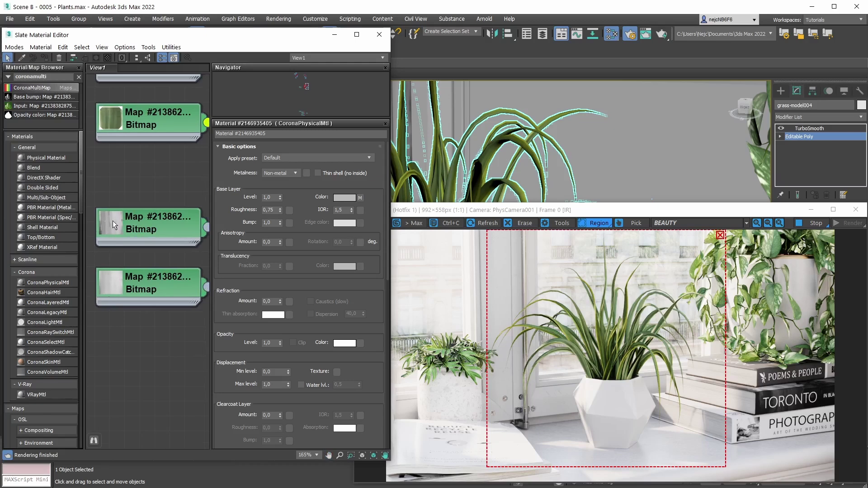
double_click(108, 228)
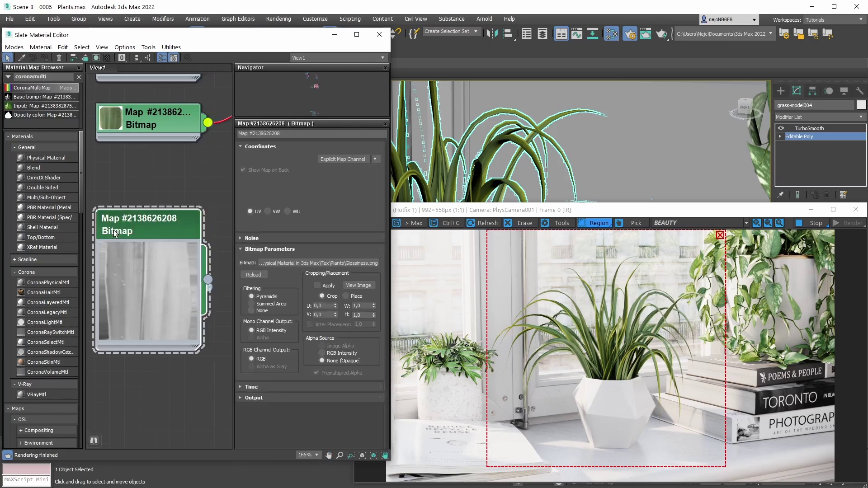
double_click(145, 292)
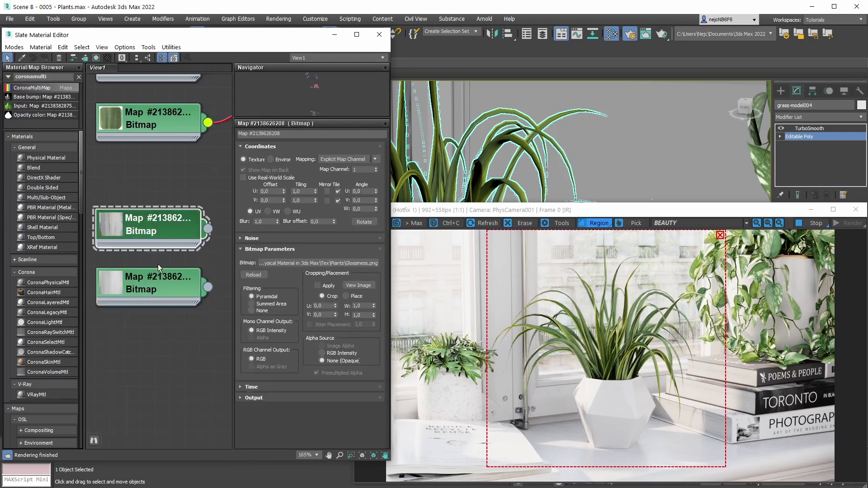
Set the CoronaPhysicalMtl's Roughness mode to Glossiness in its advanced options.
scroll(158, 264, "down", 6)
scroll(160, 232, "down", 2)
middle_click_drag(173, 222, 142, 227)
double_click(204, 178)
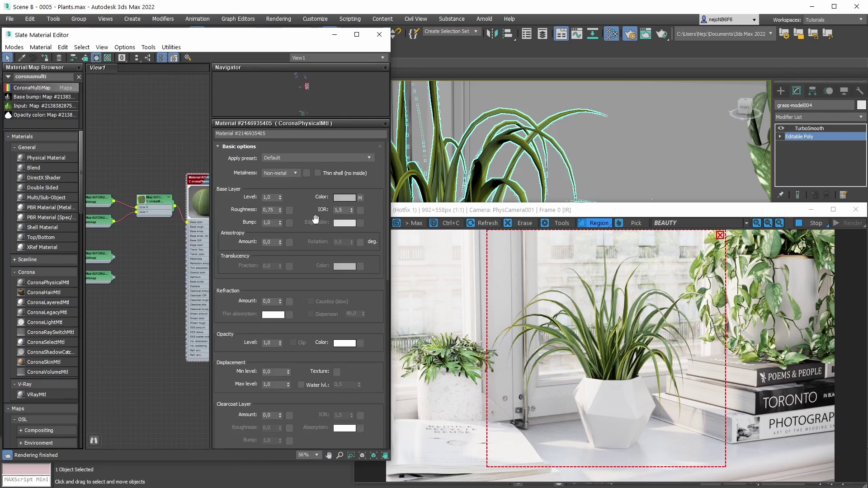
left_click_drag(387, 174, 385, 271)
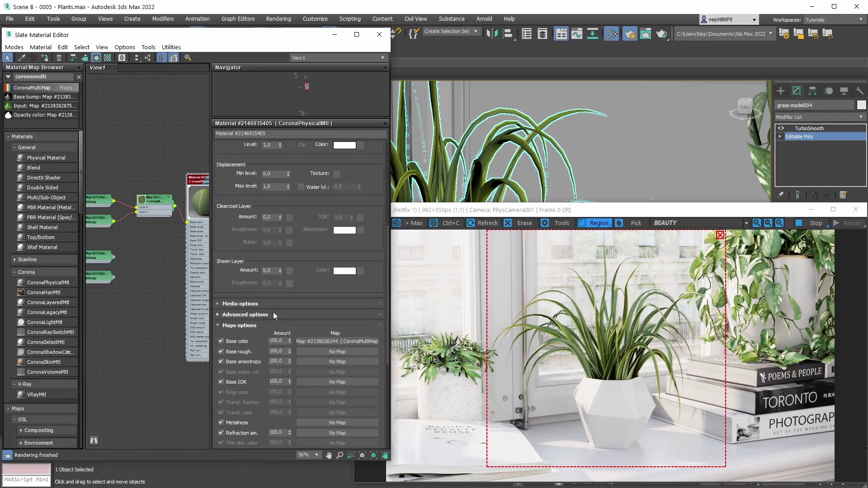
left_click(247, 315)
scroll(267, 331, "down", 3)
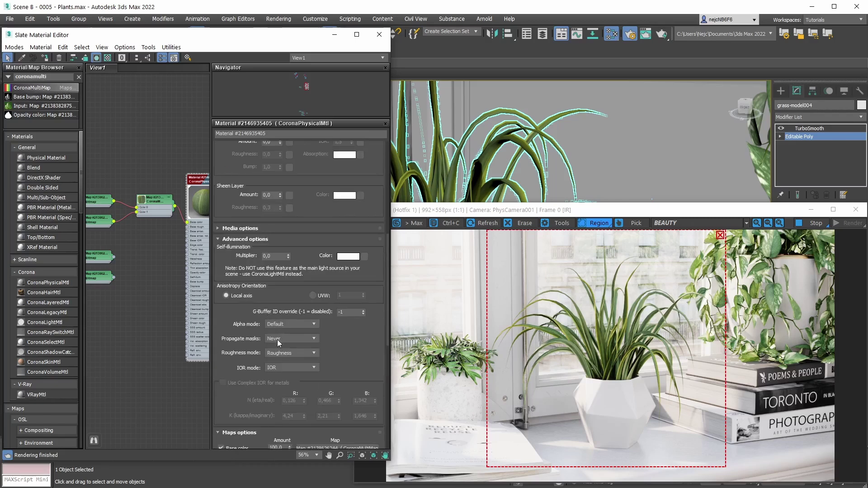
left_click(313, 354)
left_click(307, 367)
scroll(381, 255, "up", 10)
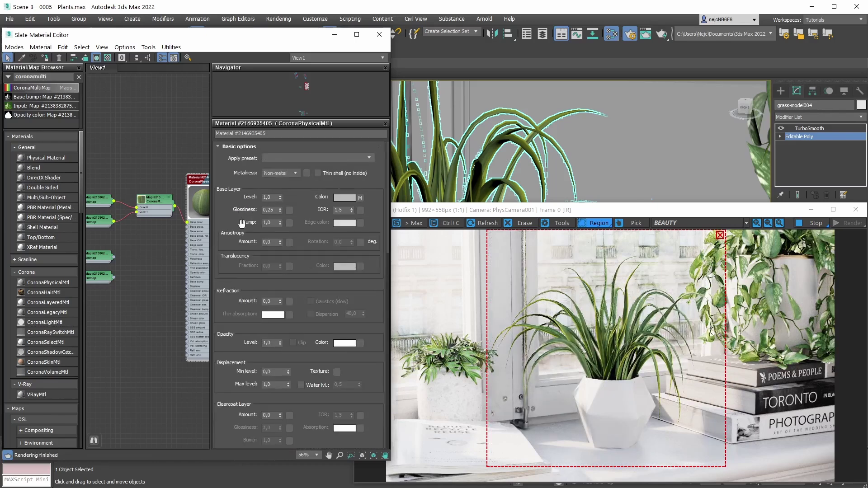
Duplicate the diffuse CoronaMultiMap and place the copy beside the two glossiness bitmaps.
middle_click_drag(141, 252, 153, 249)
scroll(154, 251, "down", 1)
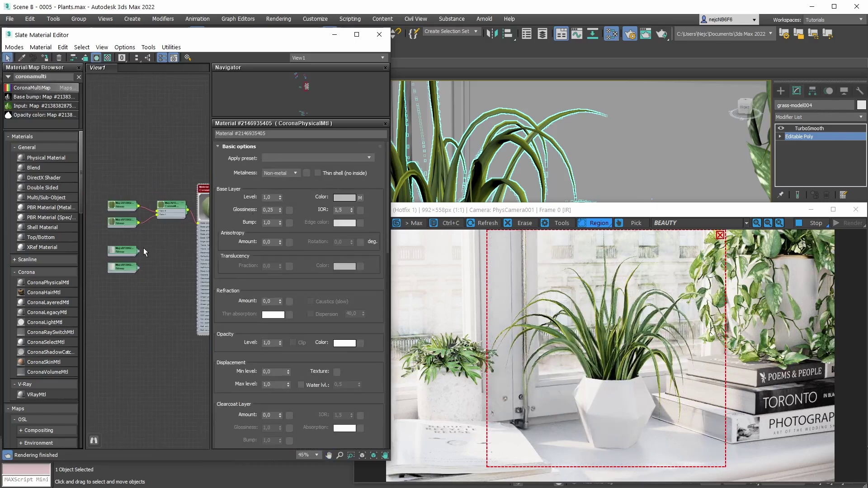
scroll(145, 247, "up", 1)
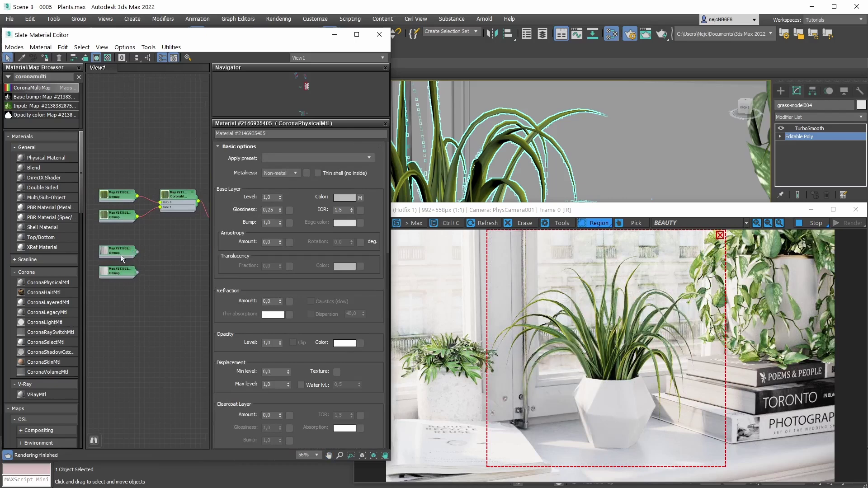
scroll(147, 242, "up", 1)
middle_click_drag(152, 239, 157, 235)
double_click(188, 189)
left_click_drag(188, 181, 190, 244, "shift")
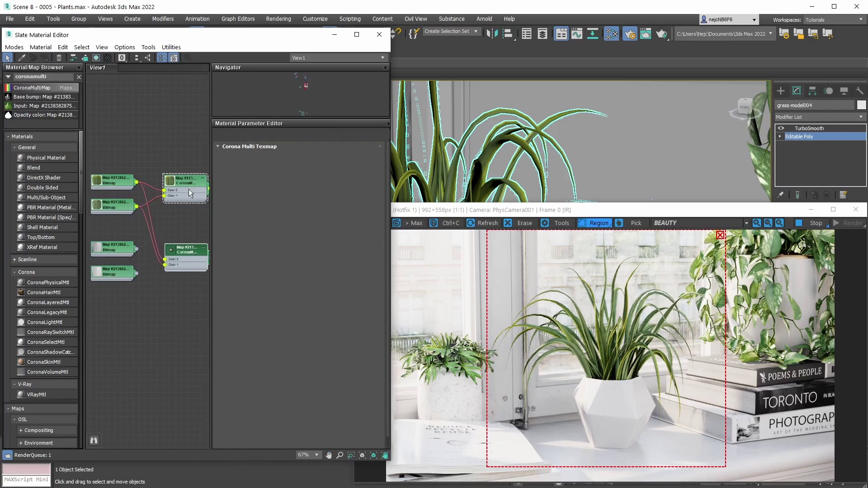
Connect the Glossiness.png bitmap to Color 0 and the other glossiness bitmap to Color 1 of the copied CoronaMultiMap.
scroll(154, 230, "up", 3)
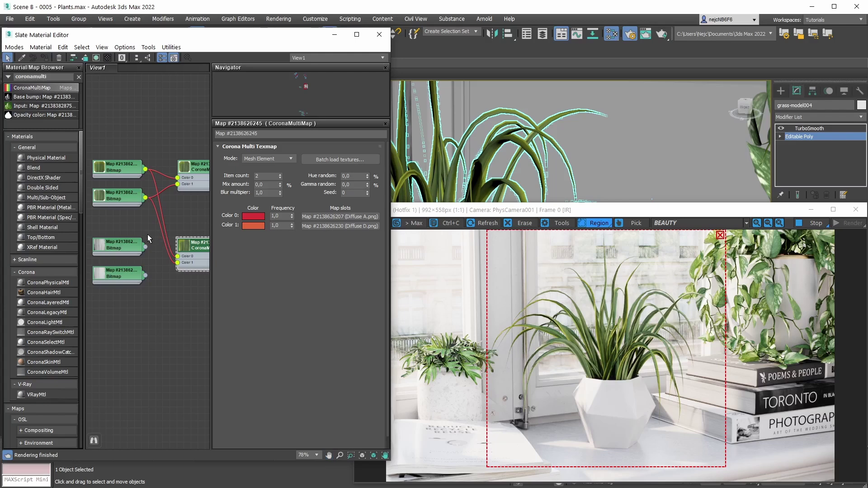
scroll(147, 235, "up", 3)
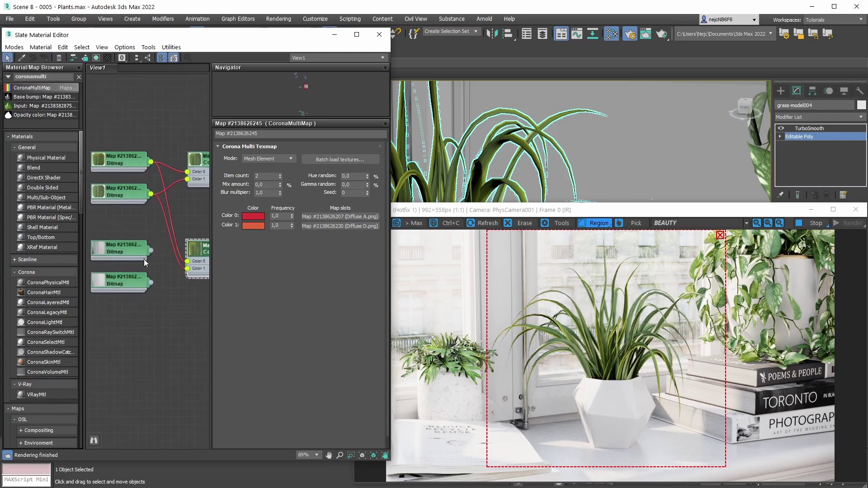
scroll(115, 214, "up", 5)
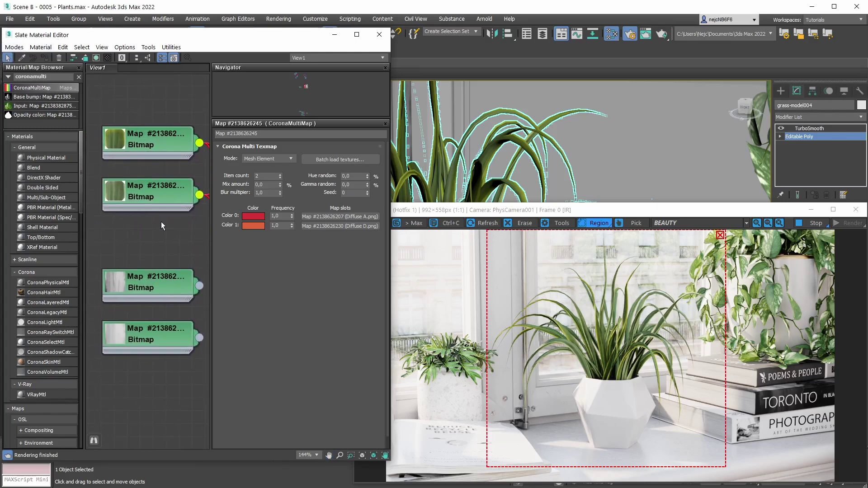
middle_click_drag(157, 227, 151, 237)
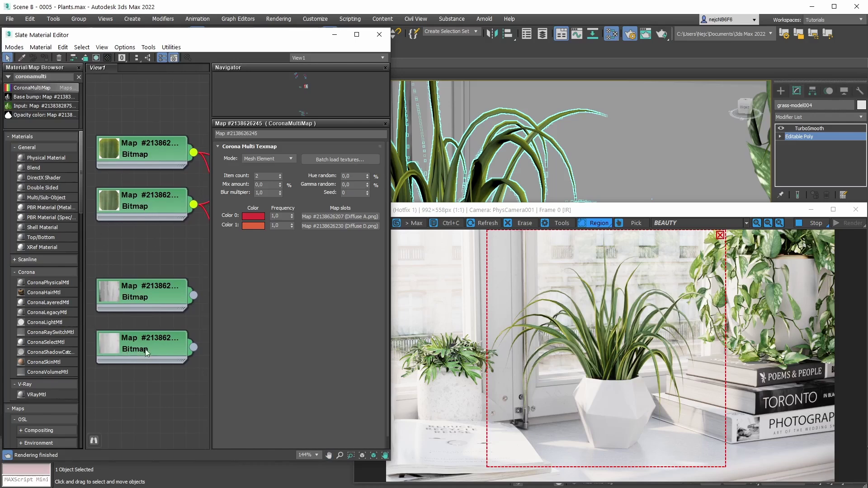
scroll(143, 349, "down", 5)
middle_click_drag(146, 280, 142, 259)
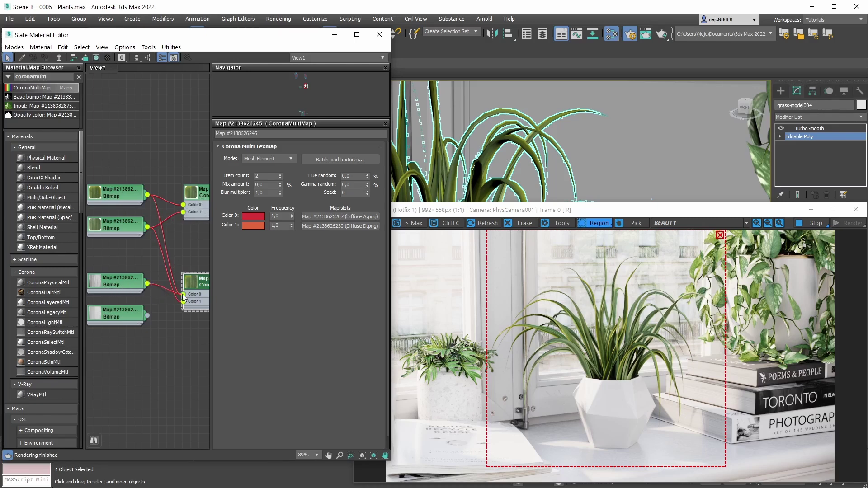
left_click_drag(183, 297, 183, 295)
left_click_drag(167, 310, 183, 301)
Connect the glossiness CoronaMultiMap to the material's Base gloss. input and open the CoronaPhysicalMtl's parameters.
middle_click_drag(185, 254, 140, 243)
left_click_drag(132, 275, 124, 275)
middle_click_drag(139, 255, 132, 254)
left_click_drag(142, 289, 171, 232)
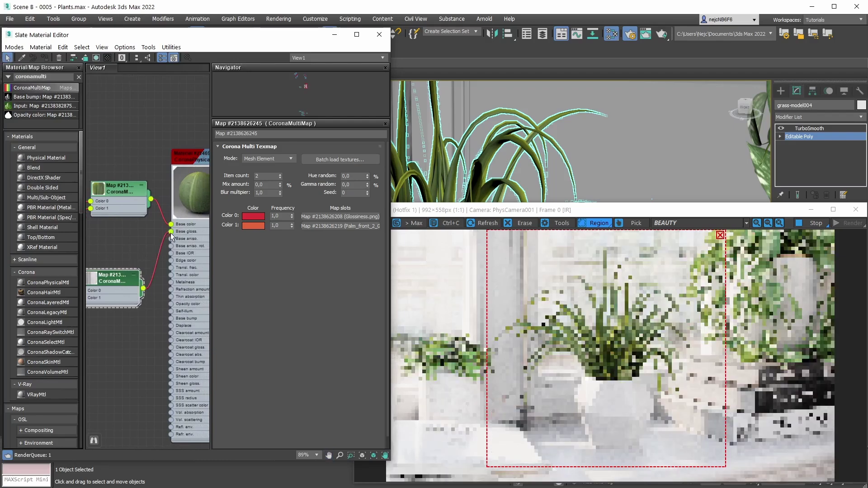
double_click(189, 159)
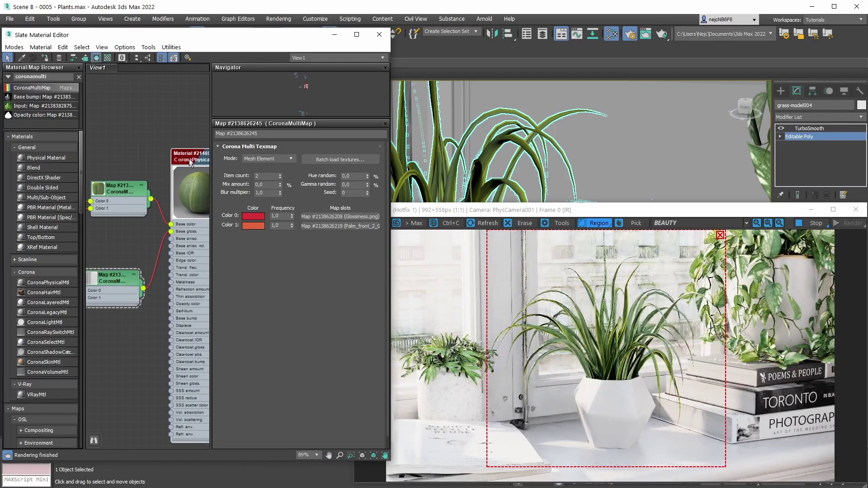
left_click(629, 340)
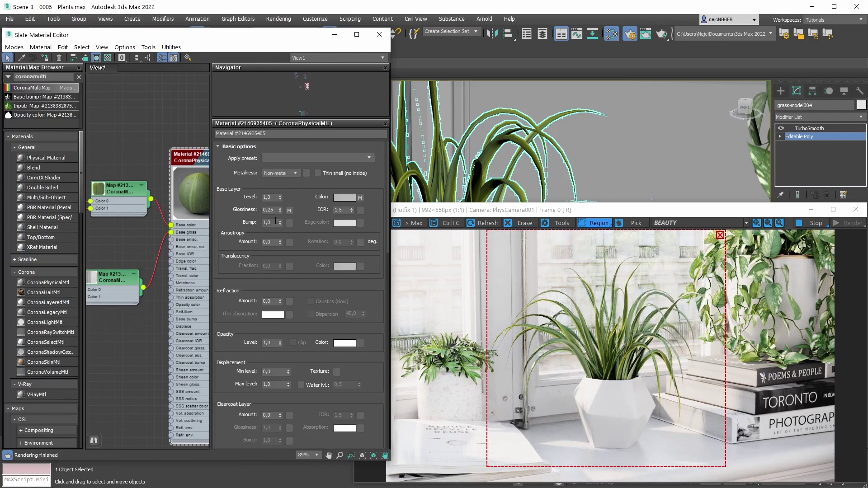
Duplicate the glossiness CoronaMultiMap and place the copy beside the two CoronaNormal maps.
scroll(147, 293, "down", 10)
middle_click_drag(119, 303, 208, 256)
middle_click_drag(120, 295, 142, 293)
left_click_drag(107, 293, 147, 244)
middle_click_drag(134, 256, 143, 274)
scroll(185, 266, "up", 6)
double_click(167, 187)
left_click_drag(167, 187, 180, 279, "shift")
Connect the two CoronaNormal maps to Color 0 and Color 1 of the new CoronaMultiMap copy.
middle_click_drag(167, 259, 170, 246)
left_click_drag(138, 274, 184, 275)
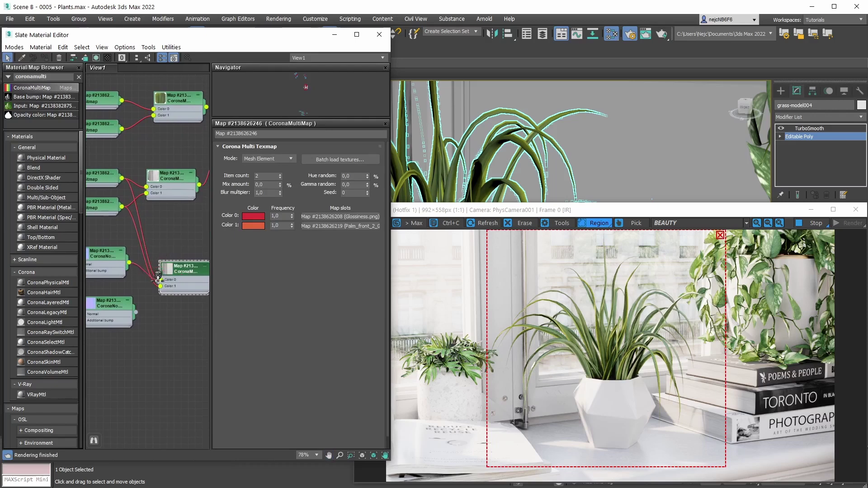
left_click_drag(136, 312, 161, 286)
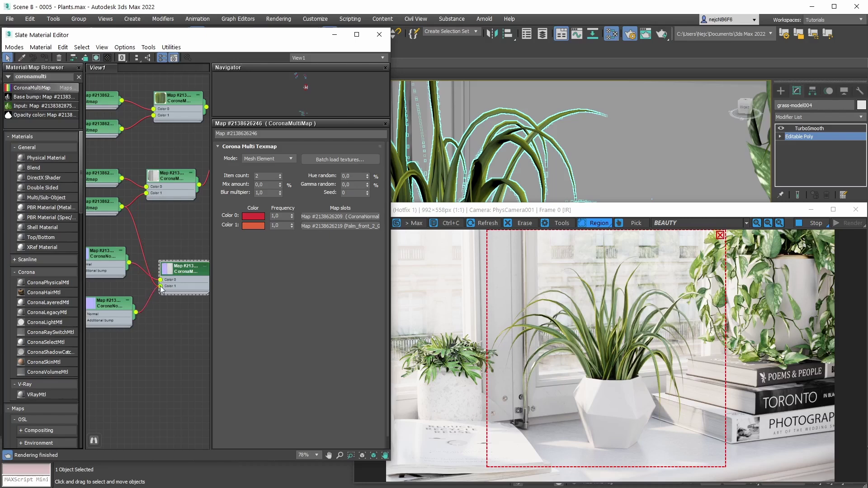
middle_click_drag(98, 259, 139, 265)
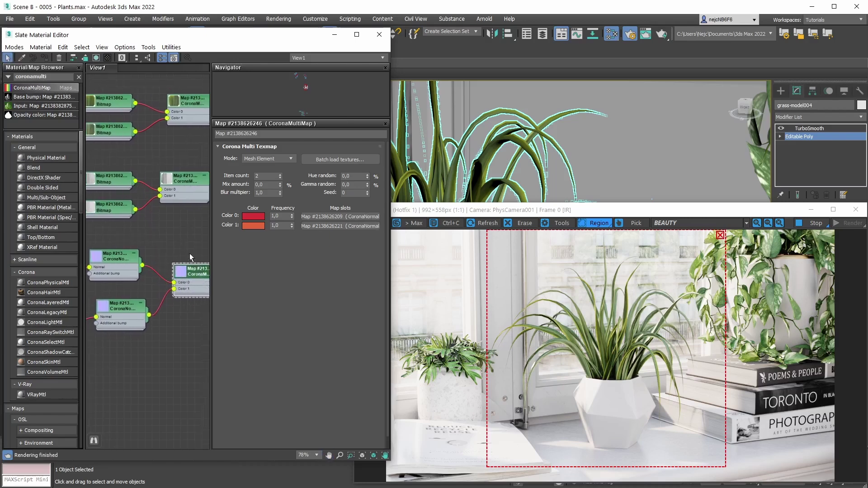
Connect the normal-map CoronaMultiMap to the material's Base bump input and review the material's Maps options.
middle_click_drag(189, 257, 113, 270)
left_click_drag(137, 298, 164, 236)
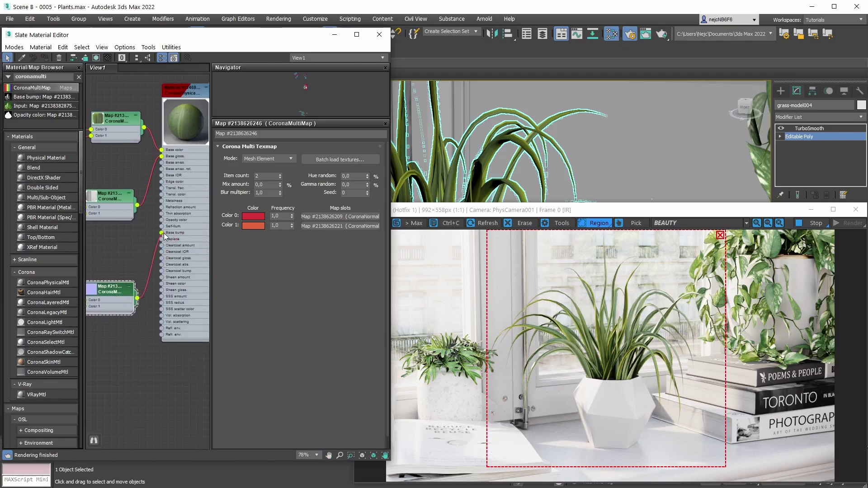
double_click(186, 92)
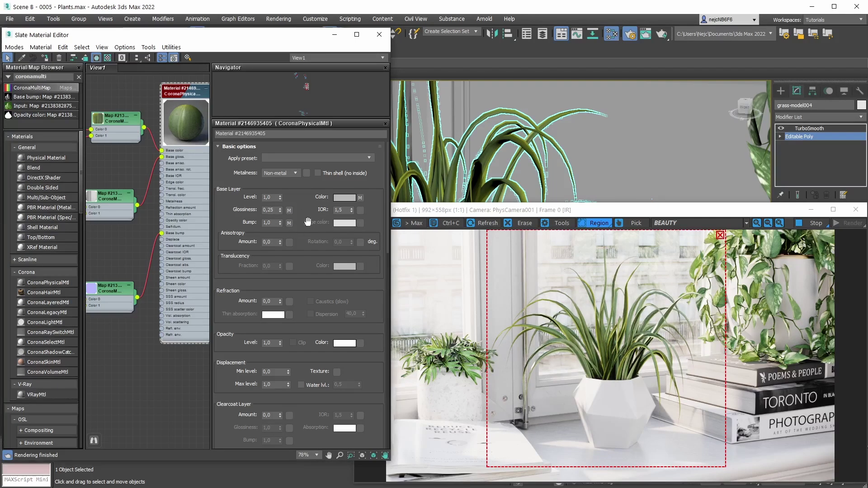
left_click_drag(388, 181, 392, 322)
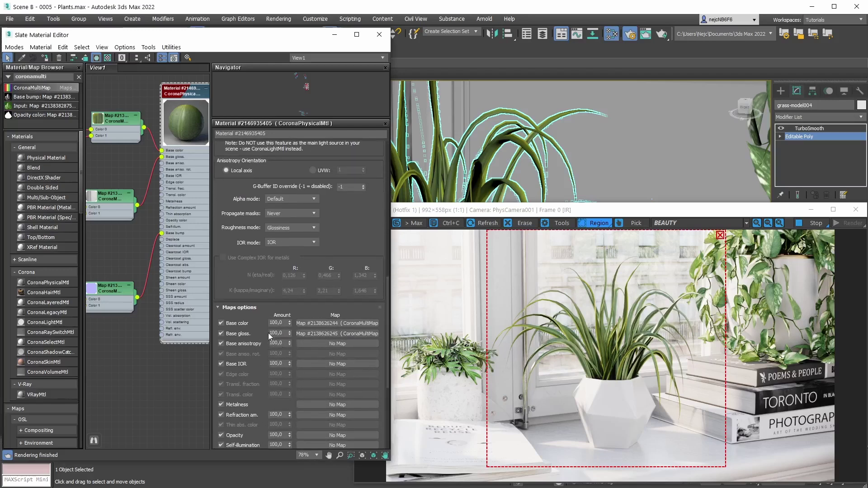
left_click_drag(389, 317, 391, 167)
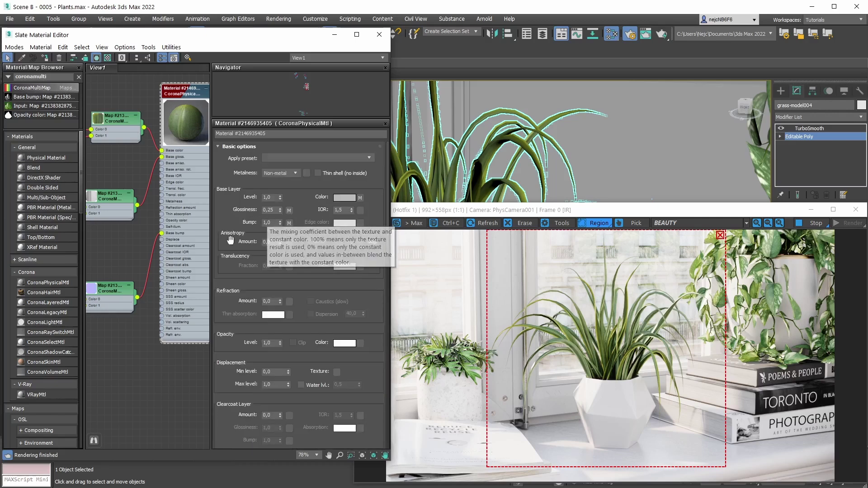
Set the Hue random of the diffuse CoronaMultiMap to 2%.
middle_click_drag(145, 265, 177, 257)
middle_click_drag(134, 240, 176, 253)
middle_click_drag(167, 209, 151, 225)
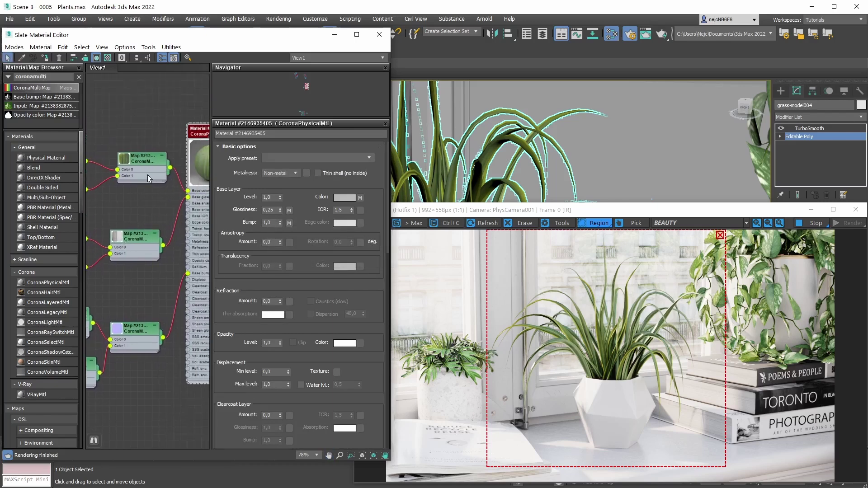
double_click(142, 161)
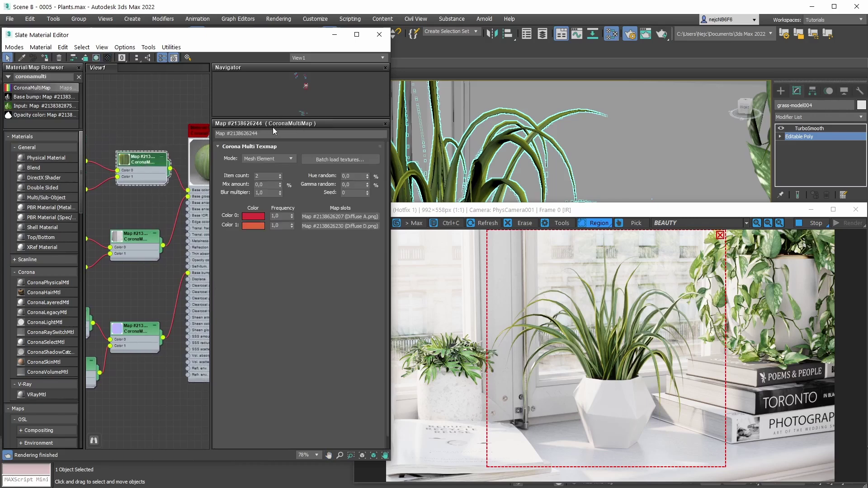
key("End")
double_click(357, 176)
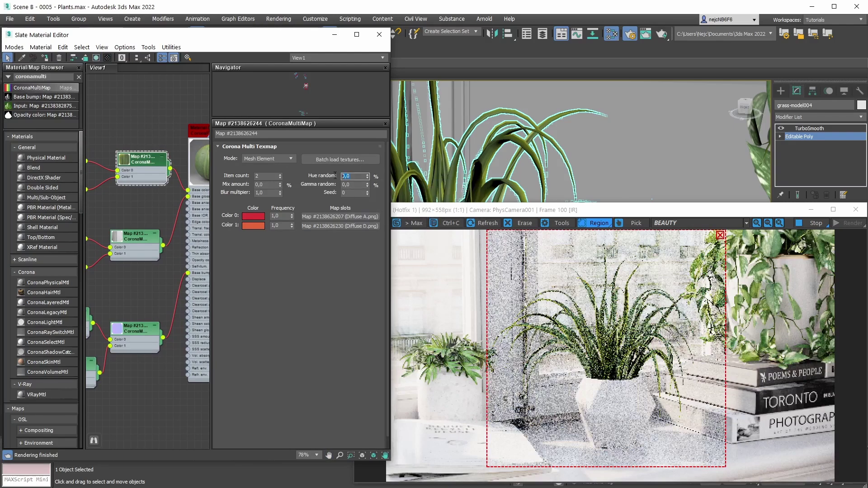
type("2")
key("Return")
Try a Gamma random of 2% on the diffuse CoronaMultiMap.
double_click(357, 184)
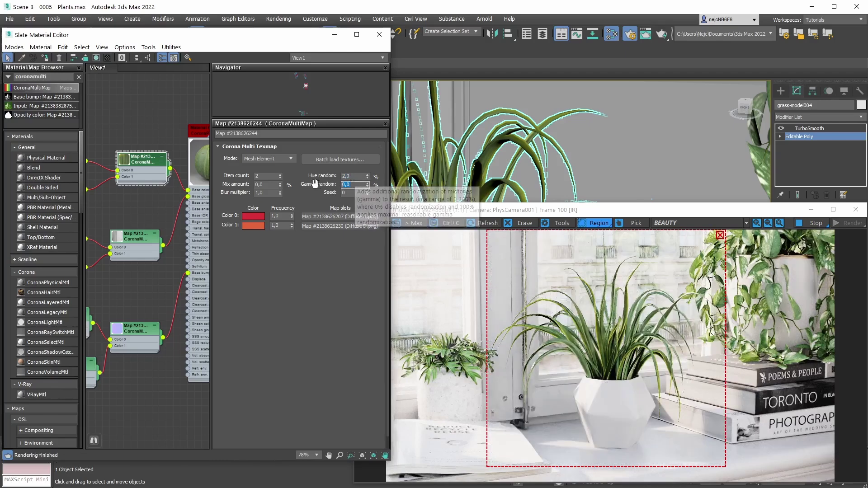
type("2")
key("Return")
middle_click_drag(146, 201, 136, 204)
Set the Gamma random of the diffuse CoronaMultiMap to 1%.
double_click(353, 184)
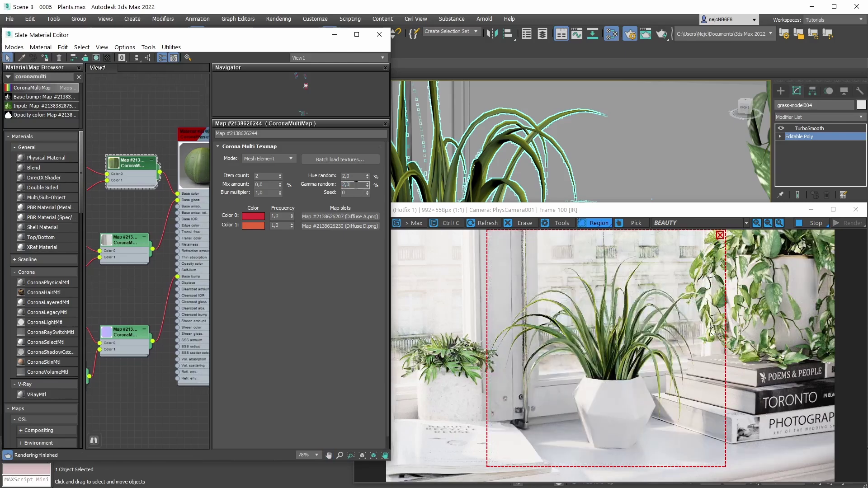
type("1")
key("Return")
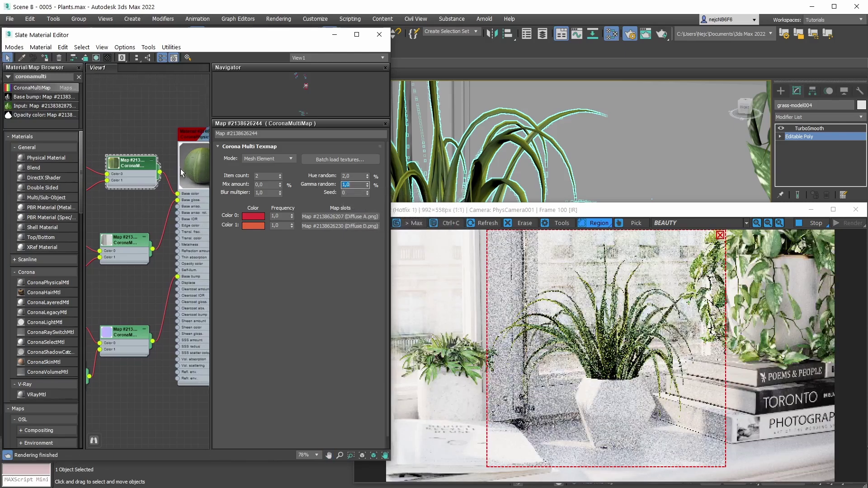
Open the parameters of the leaf's CoronaPhysicalMtl that the three CoronaMultiMaps feed into.
scroll(162, 179, "up", 2)
middle_click_drag(170, 180, 121, 180)
double_click(163, 126)
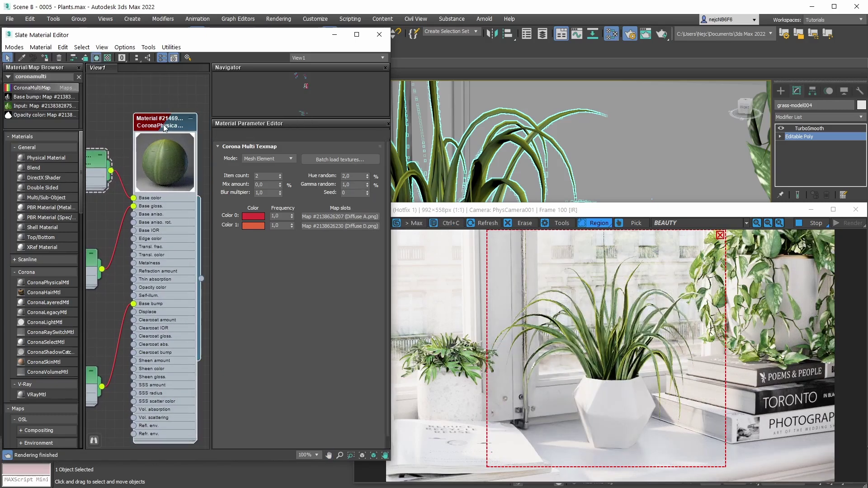
double_click(197, 129)
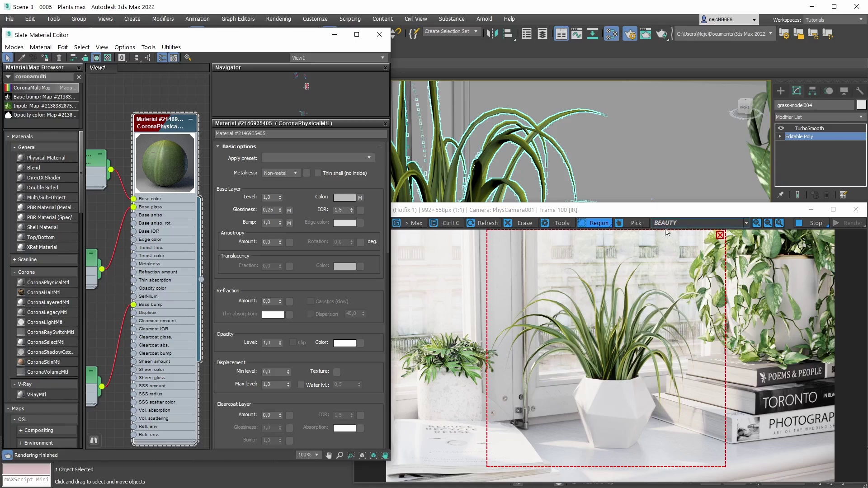
Examine the small potted plant in the CESSENTIAL_Translucency render pass, and return the render view to BEAUTY.
left_click(747, 224)
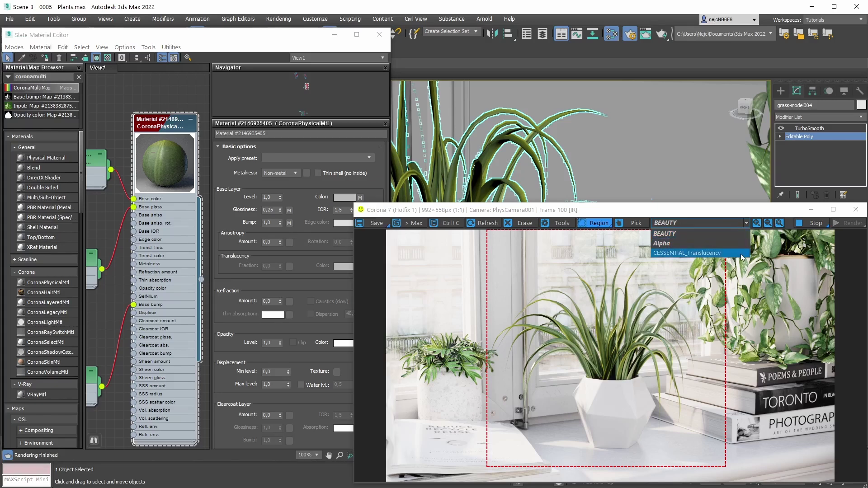
left_click(717, 253)
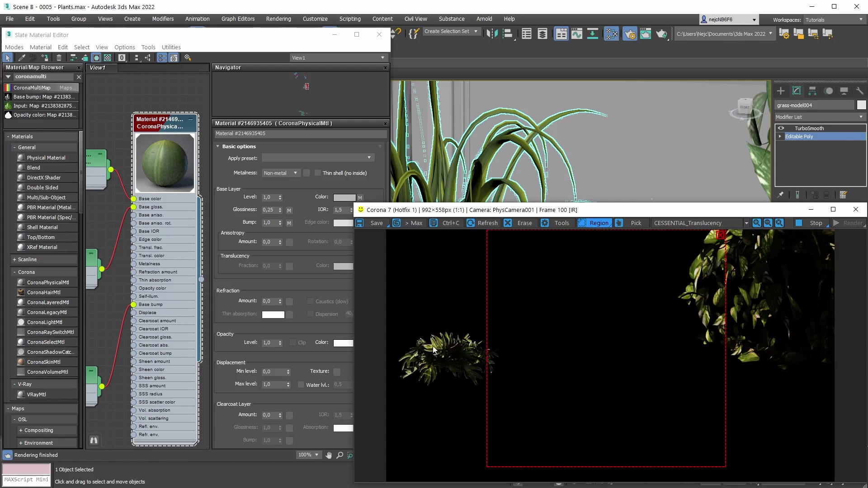
scroll(431, 346, "up", 1)
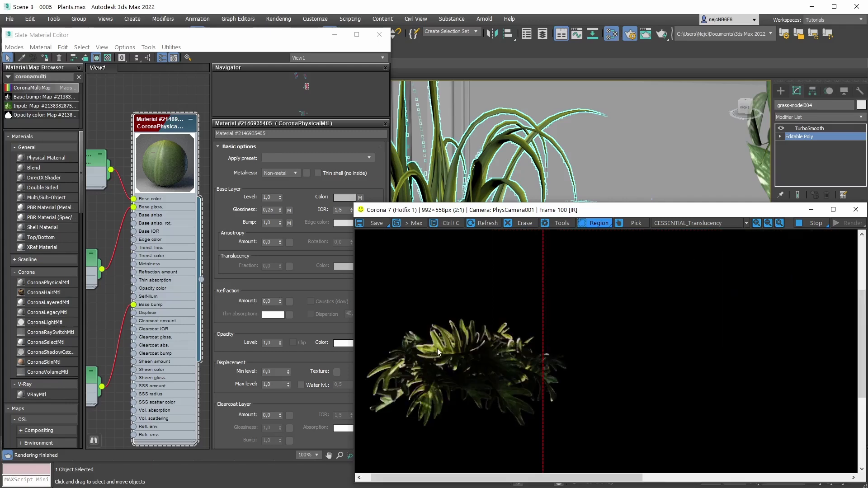
scroll(438, 348, "down", 1)
left_click(674, 225)
left_click(667, 233)
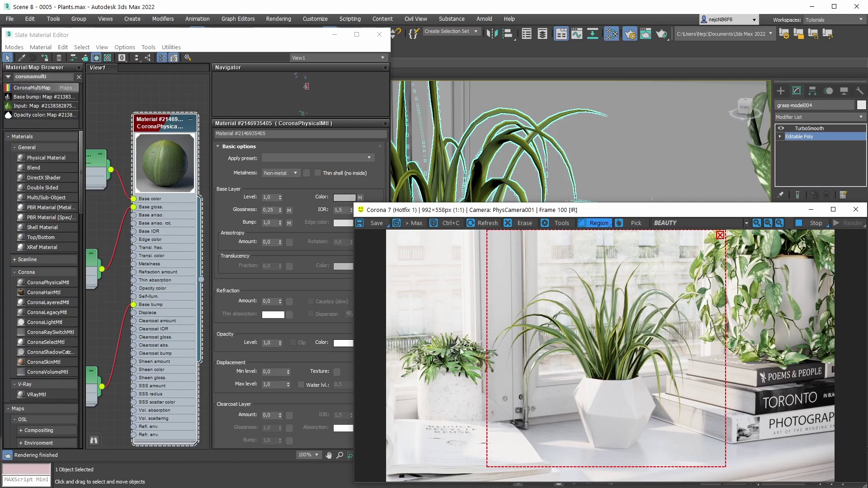
Show the CESSENTIAL_Translucency pass again and inspect the leaves of the small potted plant and the trailing plant up close.
left_click(677, 223)
left_click(679, 254)
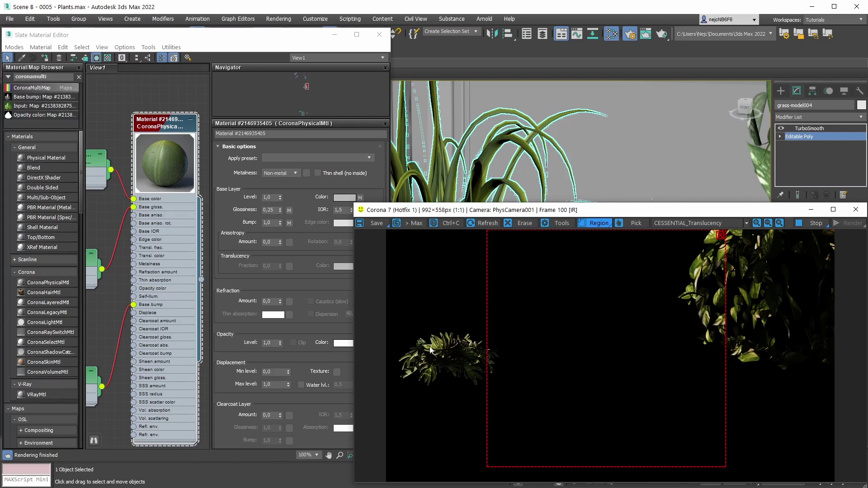
scroll(438, 363, "up", 3)
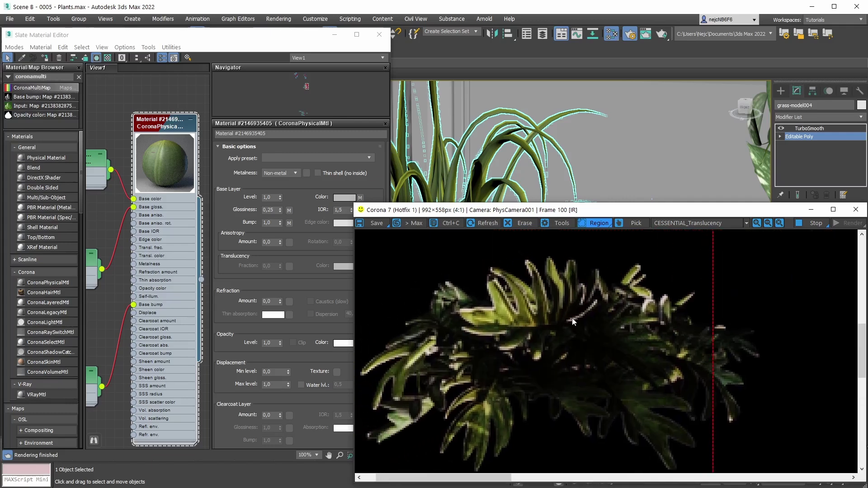
scroll(541, 321, "down", 3)
scroll(712, 258, "up", 2)
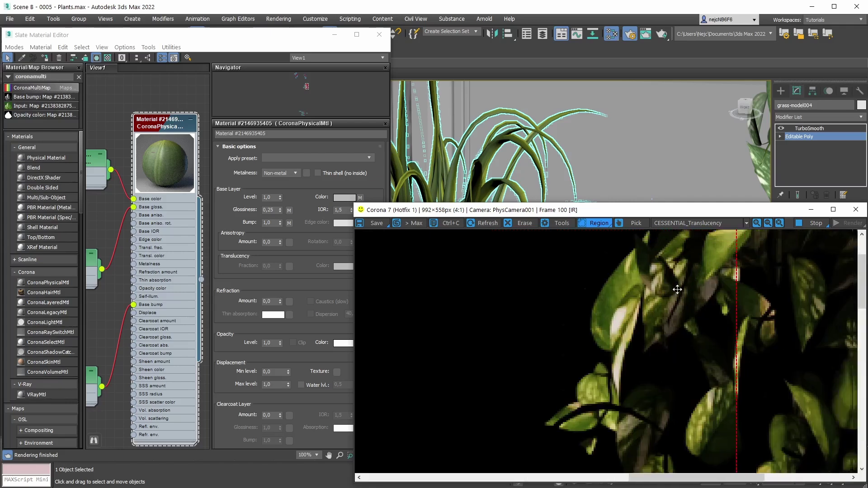
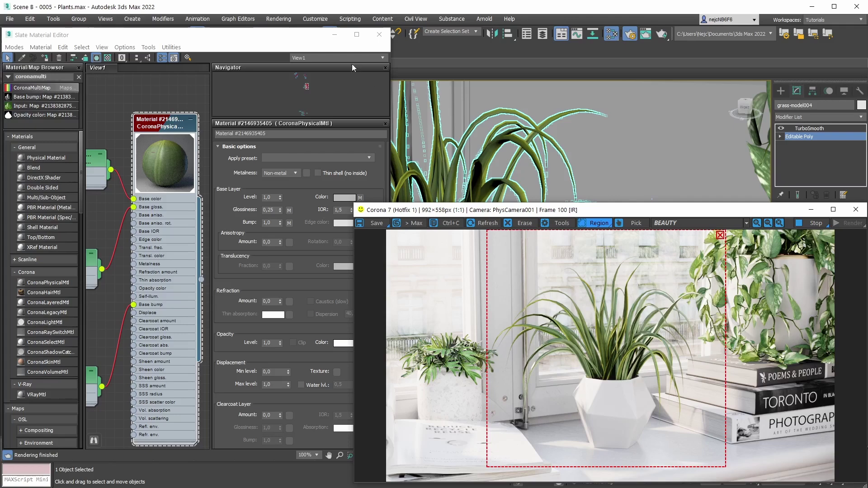
Select a single leaf blade of grass-model004 at Element level and examine its thickness up close from several angles.
left_click(334, 36)
left_click(809, 211)
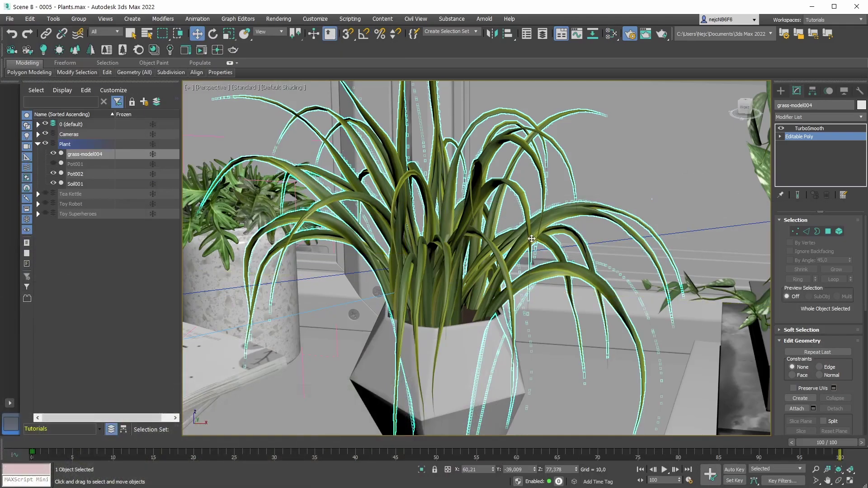
middle_click_drag(478, 182, 513, 191, "alt")
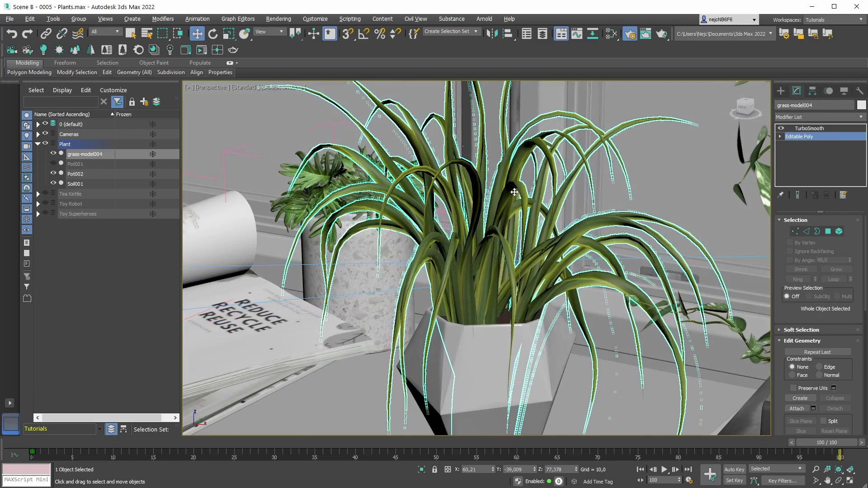
scroll(443, 190, "up", 5)
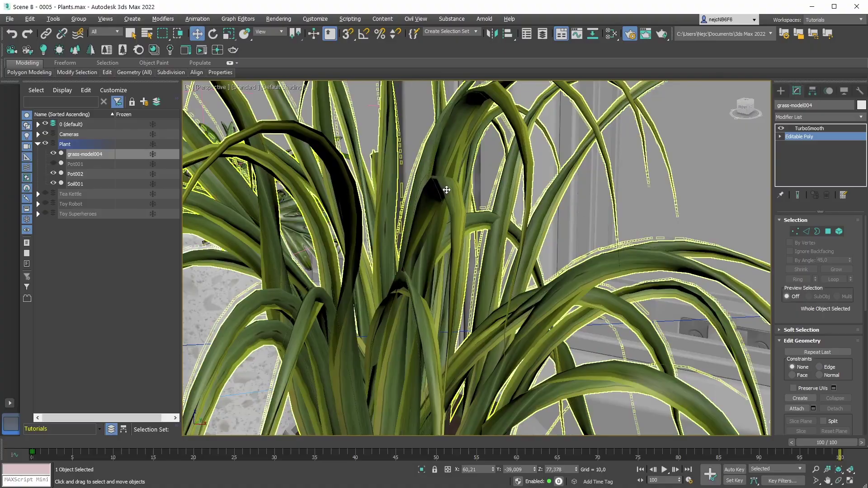
middle_click_drag(445, 189, 538, 285, "alt")
scroll(539, 285, "up", 2)
scroll(498, 285, "up", 1)
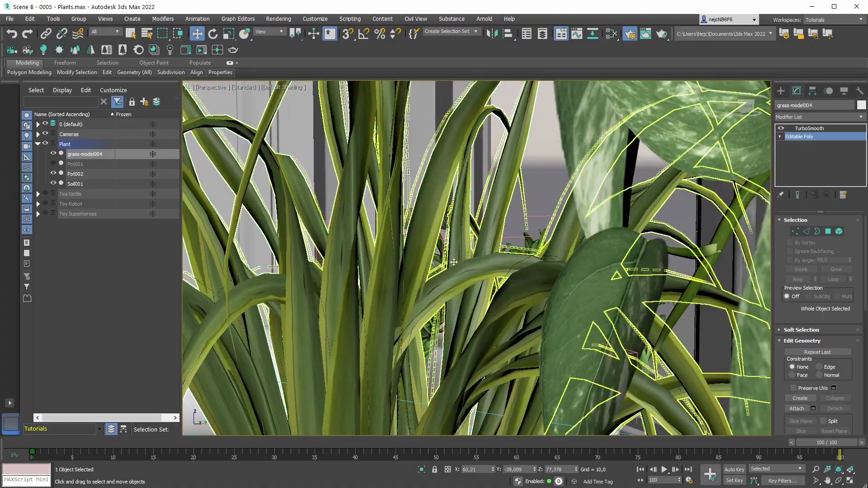
middle_click_drag(395, 242, 465, 346)
middle_click_drag(526, 215, 415, 307, "alt")
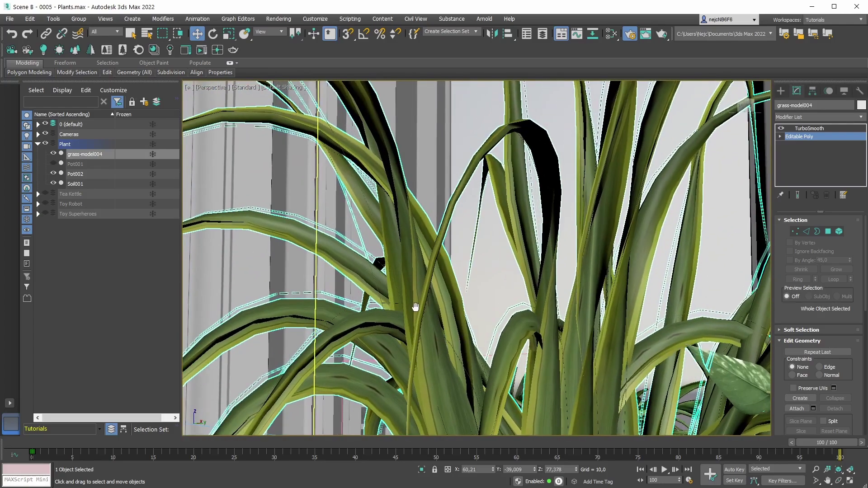
left_click(840, 231)
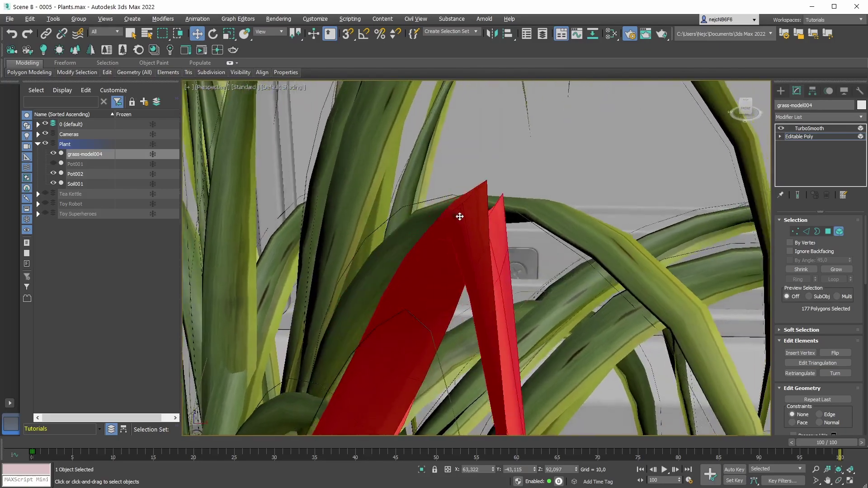
middle_click_drag(460, 216, 423, 250, "alt")
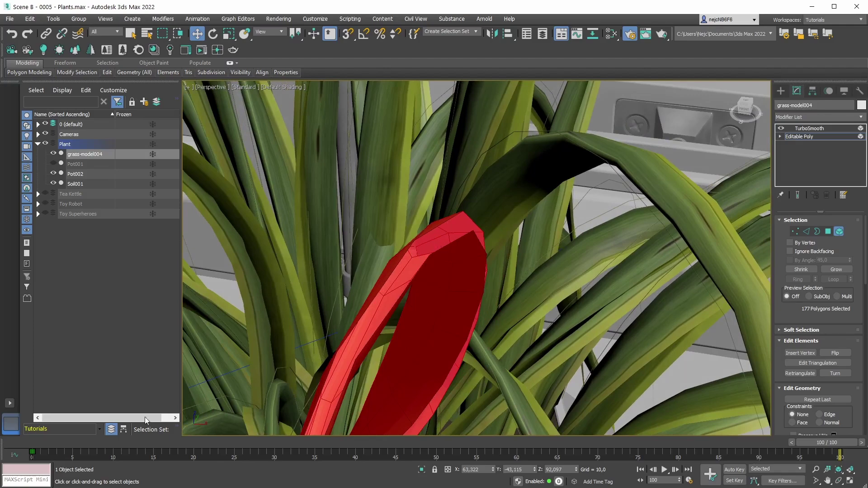
Collapse the Advanced options of the leaf's CoronaPhysicalMtl, expand its Media options, and compare them with the selected blade's geometry.
key("m")
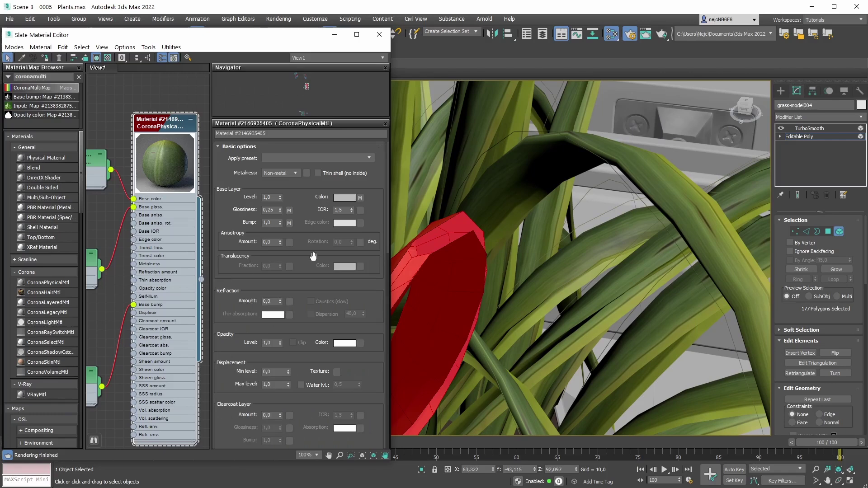
left_click_drag(389, 243, 387, 330)
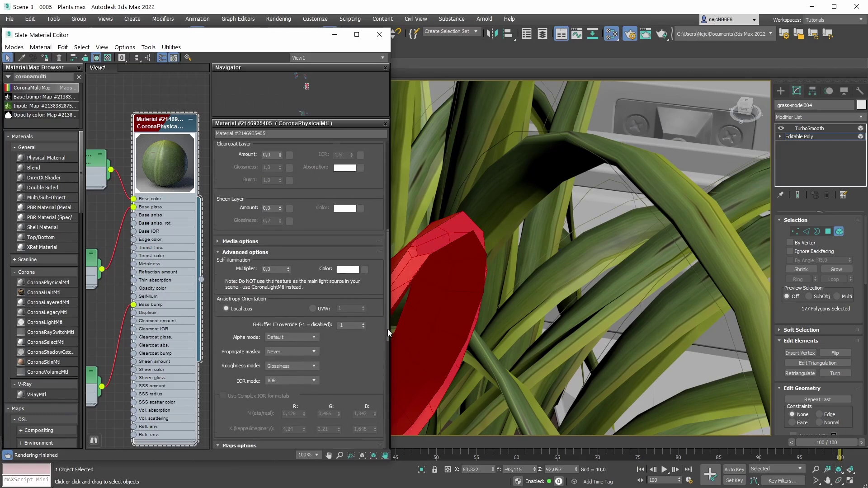
left_click(244, 253)
left_click(248, 242)
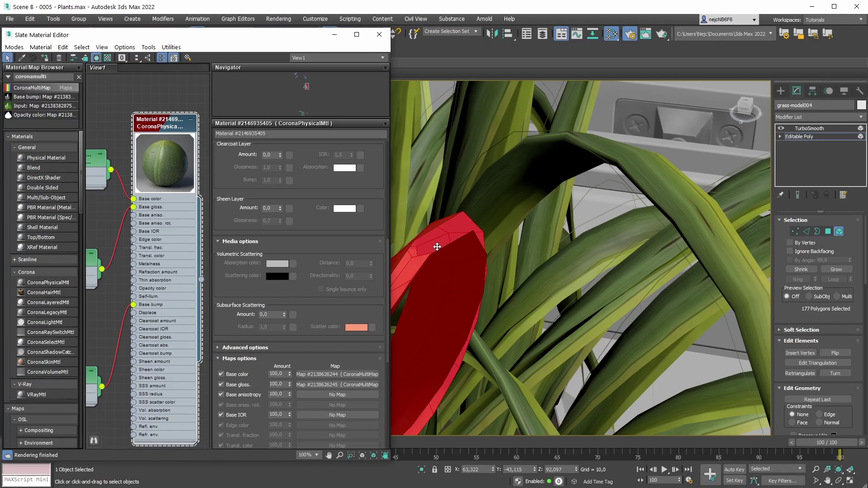
middle_click_drag(437, 247, 498, 226, "alt")
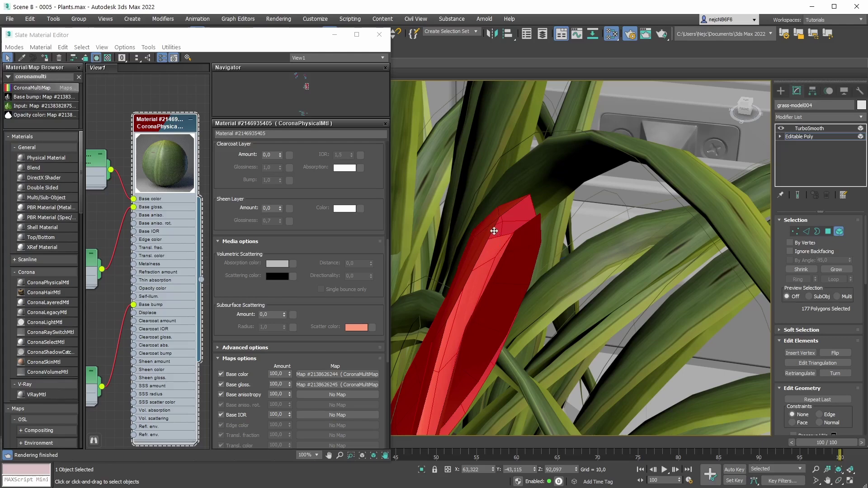
middle_click_drag(502, 235, 491, 221, "alt")
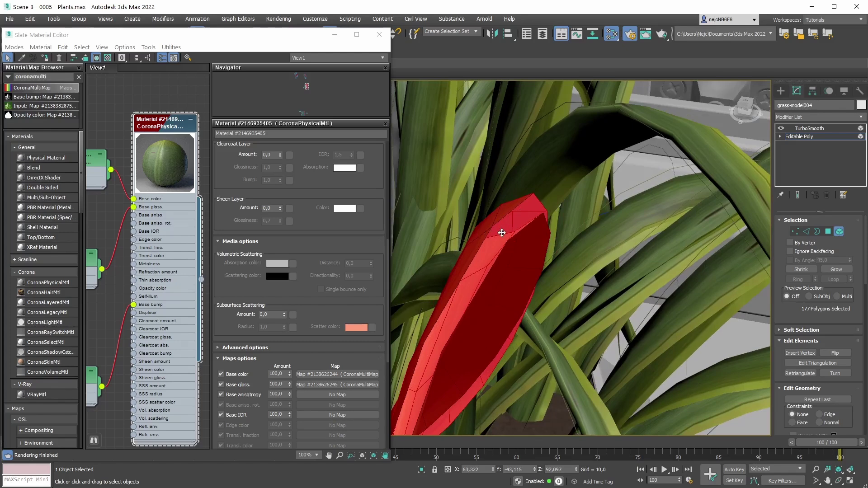
Enable Thin shell (no inside) in the Basic options of the leaf's CoronaPhysicalMtl.
left_click_drag(386, 267, 389, 147)
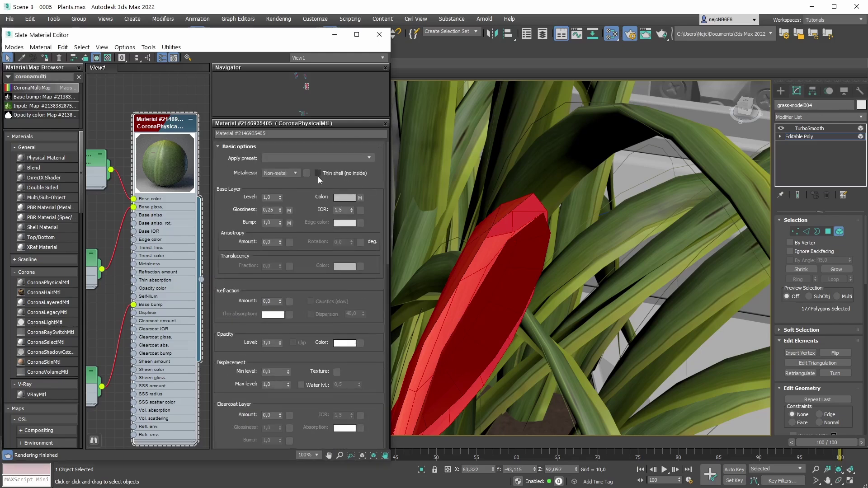
mouse_move(319, 175)
mouse_move(504, 235)
middle_mouse_down("alt")
mouse_move(514, 228)
mouse_move(501, 237)
middle_mouse_up("alt")
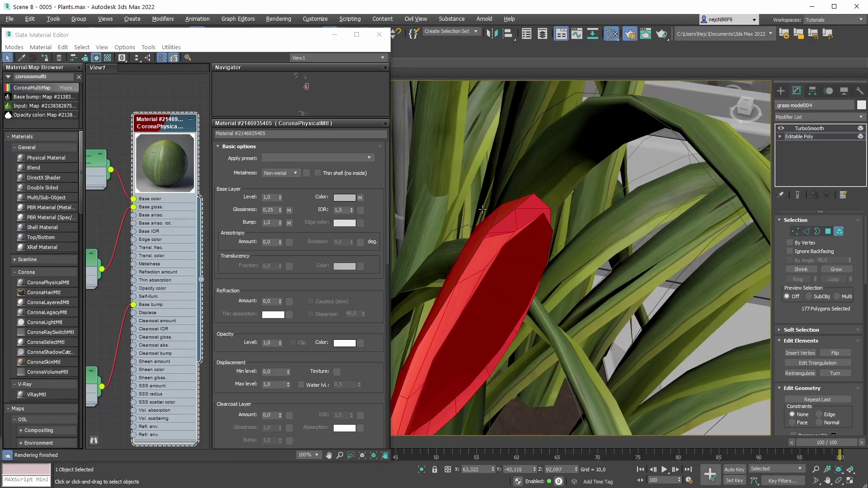
mouse_move(490, 242)
middle_mouse_down("alt")
mouse_move(499, 241)
mouse_move(446, 236)
mouse_move(497, 238)
middle_mouse_up("alt")
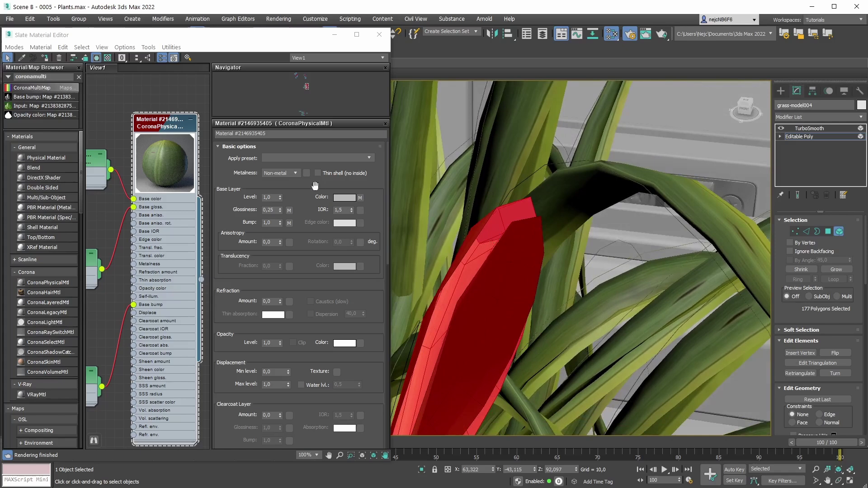
left_click(319, 173)
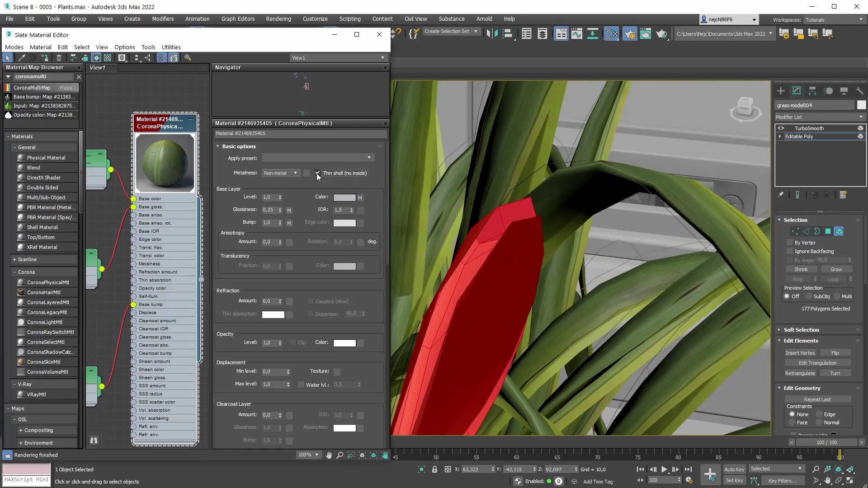
Examine both faces and the edge of the selected leaf blade by viewing it from several directions.
middle_click_drag(483, 240, 487, 240, "alt")
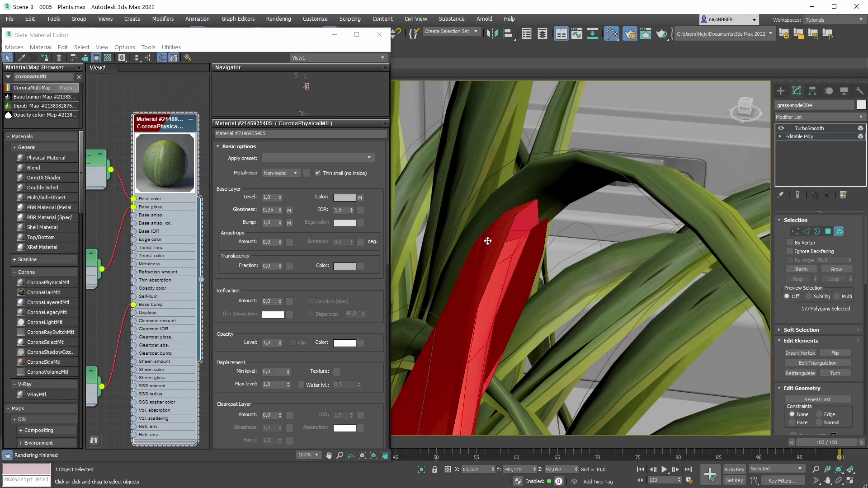
scroll(489, 252, "down", 2)
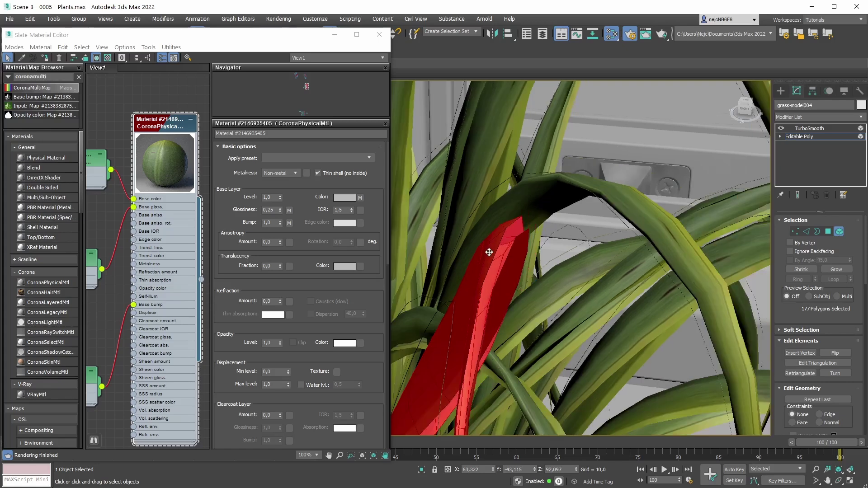
middle_click_drag(489, 253, 485, 249, "alt")
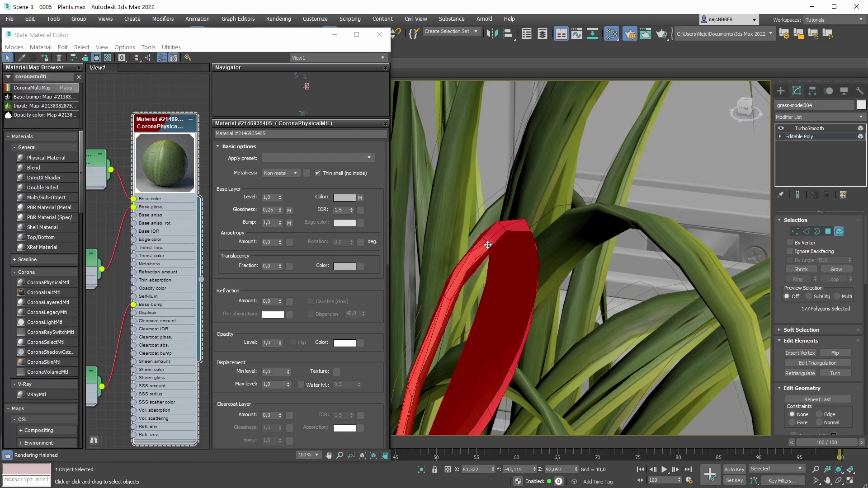
mouse_move(488, 245)
middle_mouse_down("alt")
mouse_move(496, 233)
mouse_move(500, 242)
middle_mouse_up("alt")
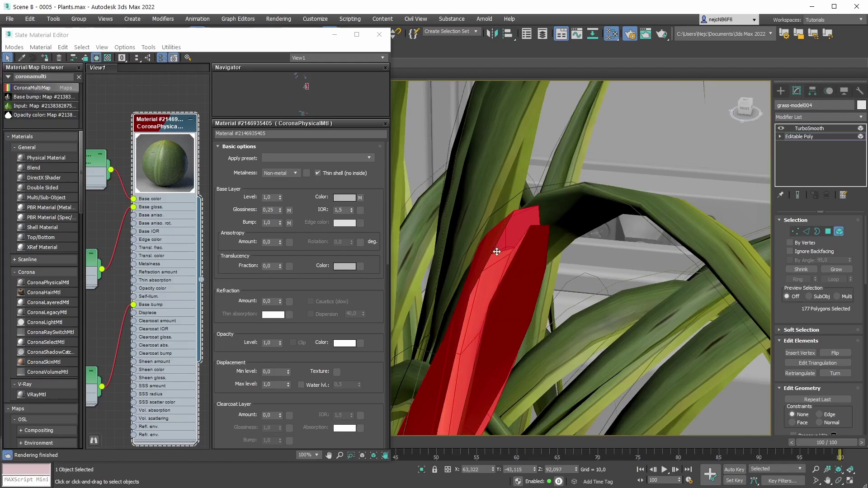
middle_click_drag(499, 249, 500, 248, "alt")
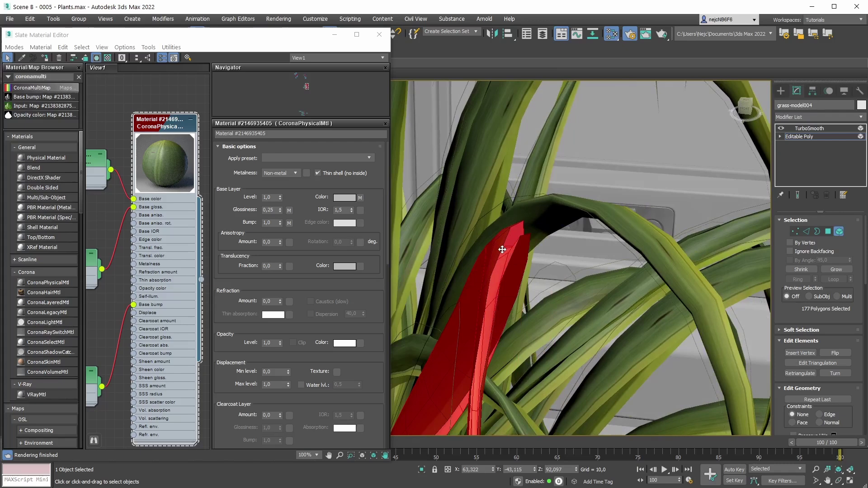
Toggle Thin shell off and on again, leave it enabled, and check its effect on the Translucency and Media options.
left_click(318, 174)
left_click(317, 173)
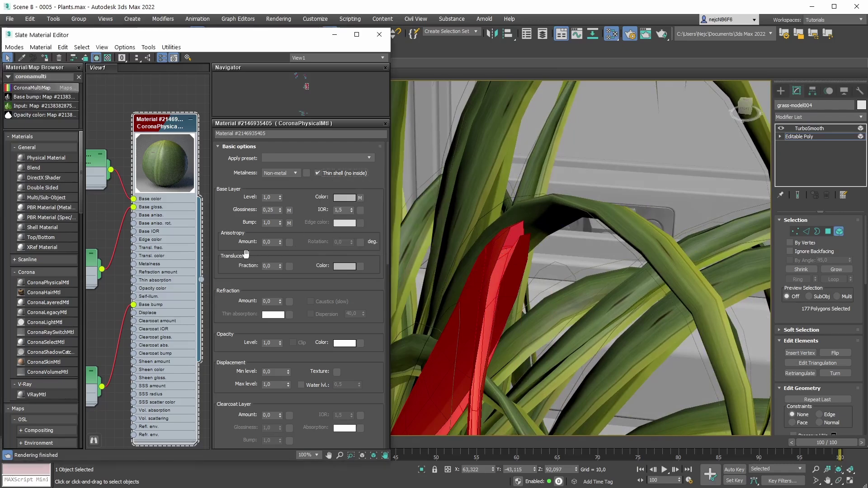
left_click(318, 173)
left_click(318, 173)
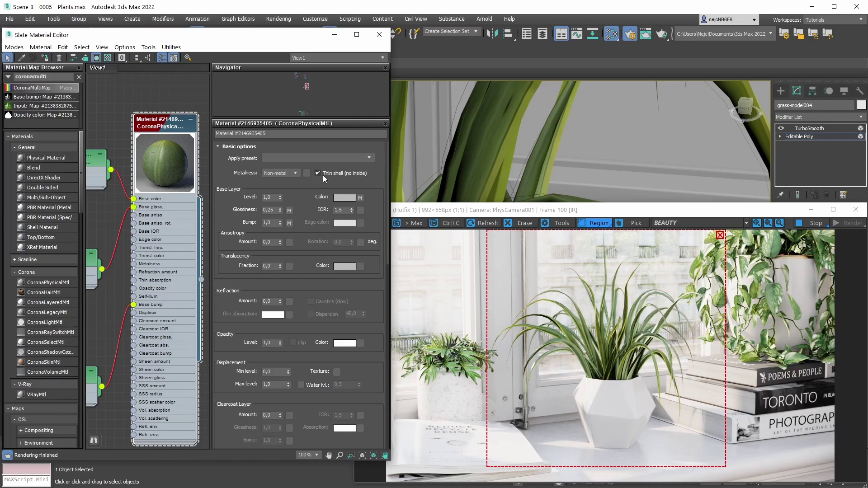
mouse_move(354, 175)
scroll(304, 342, "down", 5)
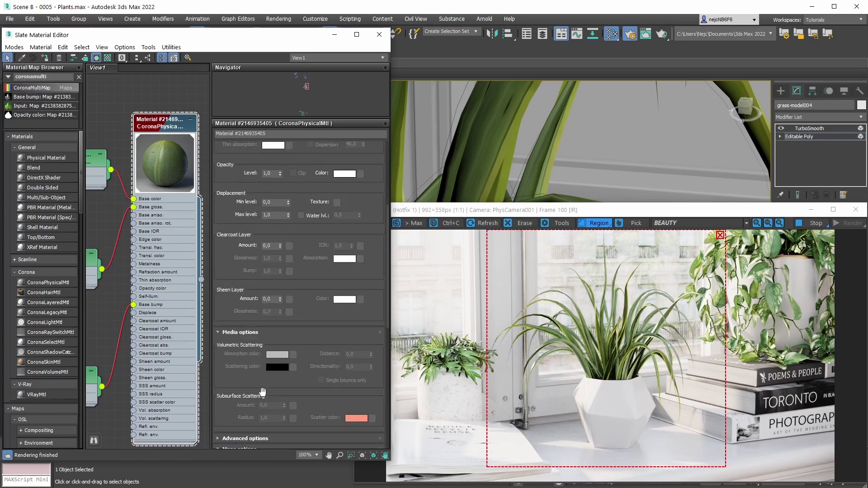
left_click_drag(387, 285, 384, 184)
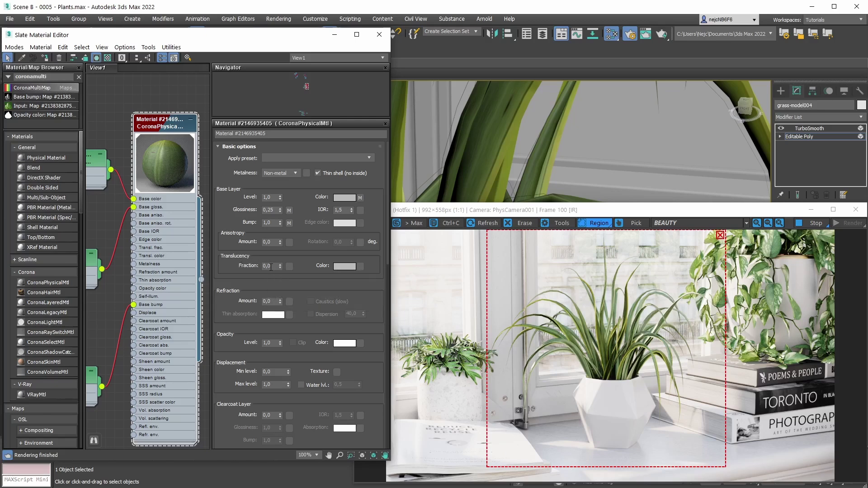
Raise the leaf material's Translucency Fraction to 1,0 and display the CESSENTIAL_Translucency pass in the render view.
left_click_drag(280, 265, 281, 195)
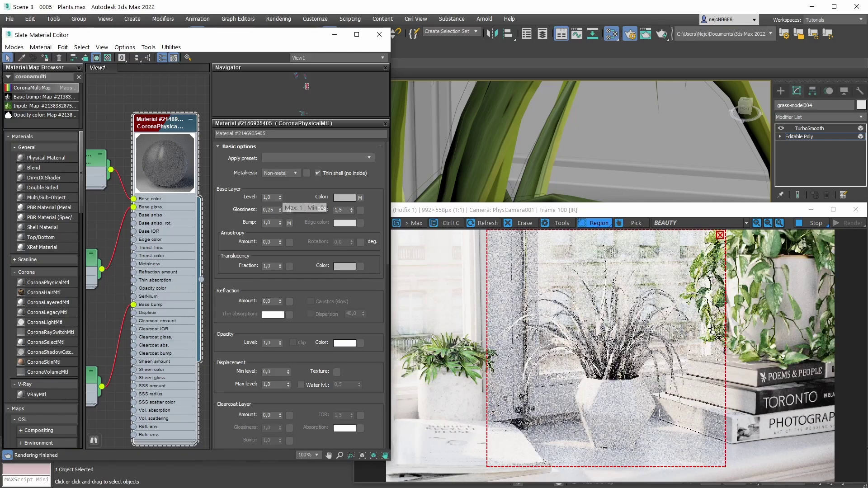
left_click(668, 224)
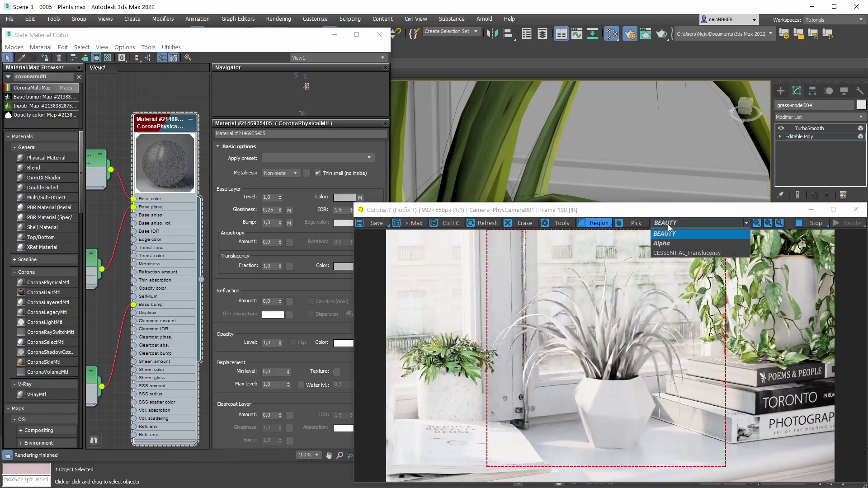
left_click(672, 251)
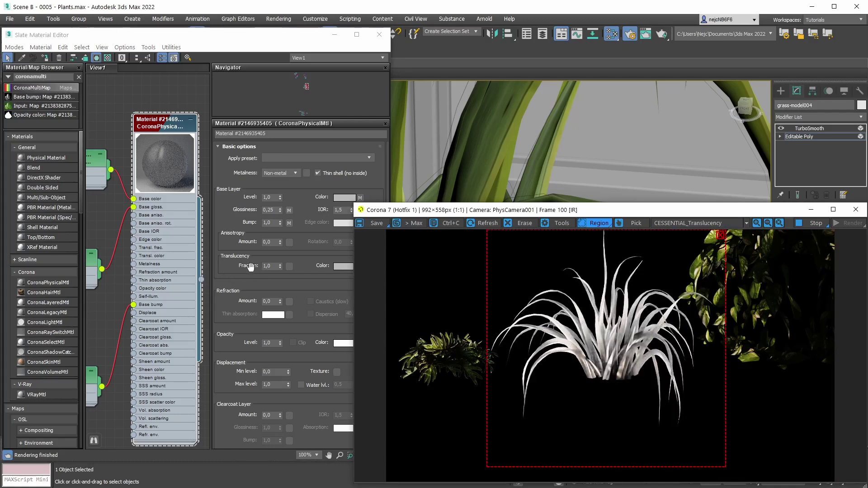
Lower the leaf material's Translucency Fraction to 0,3.
double_click(271, 267)
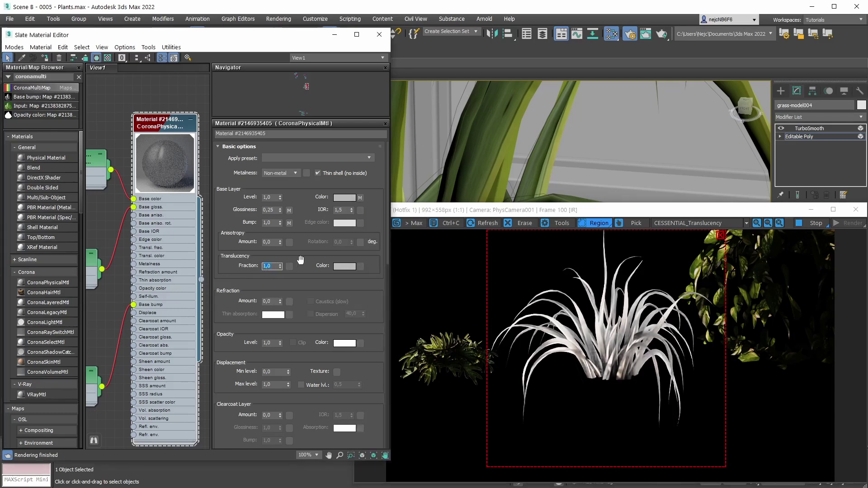
type("0,1")
key("Return")
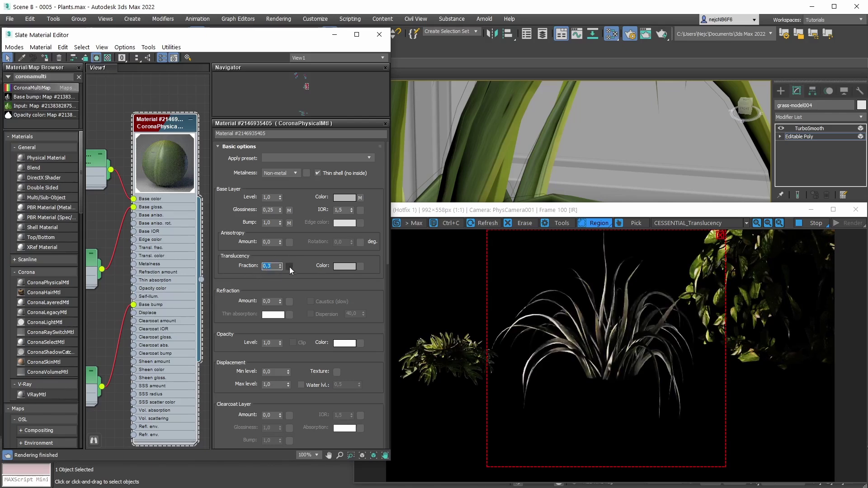
Open the parameters of the Diffuse A.png bitmap node and enlarge its preview to inspect the leaf texture.
mouse_move(121, 219)
middle_mouse_down()
mouse_move(190, 232)
mouse_move(180, 218)
mouse_move(117, 219)
middle_mouse_up()
middle_click_drag(183, 253, 133, 258)
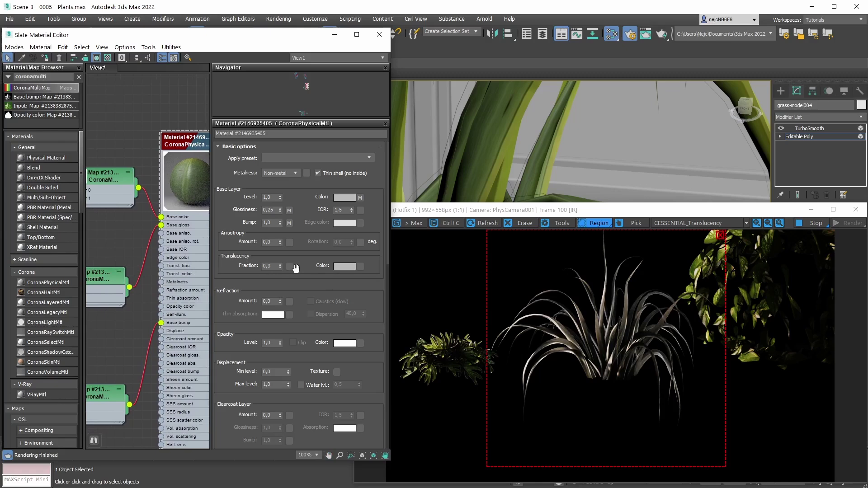
middle_click_drag(113, 254, 189, 254)
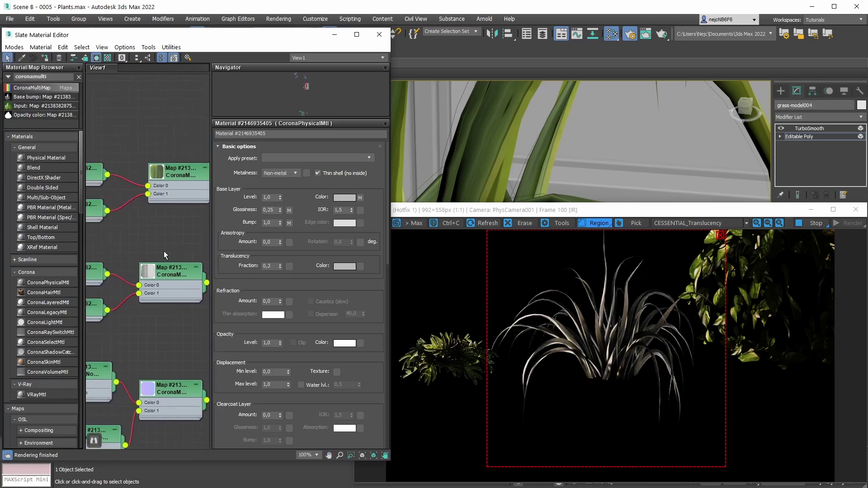
middle_click_drag(125, 246, 199, 233)
scroll(123, 261, "up", 2)
scroll(124, 261, "up", 1)
middle_click_drag(118, 82, 130, 193)
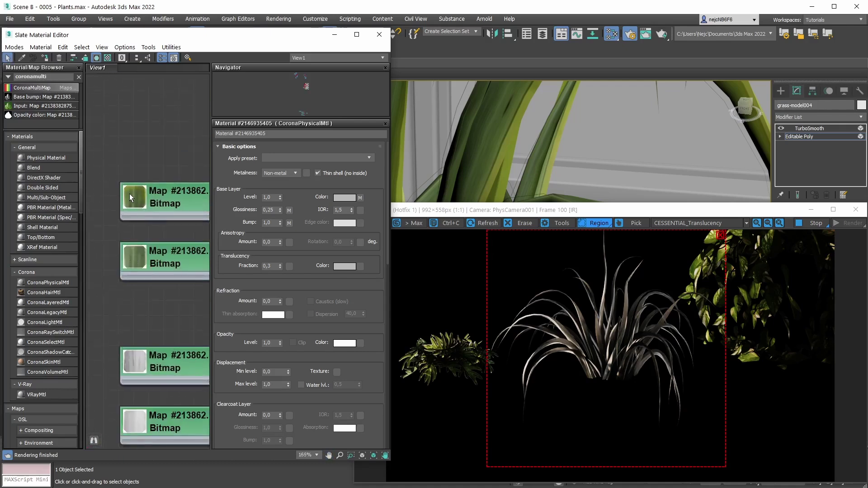
scroll(139, 199, "up", 1)
double_click(139, 197)
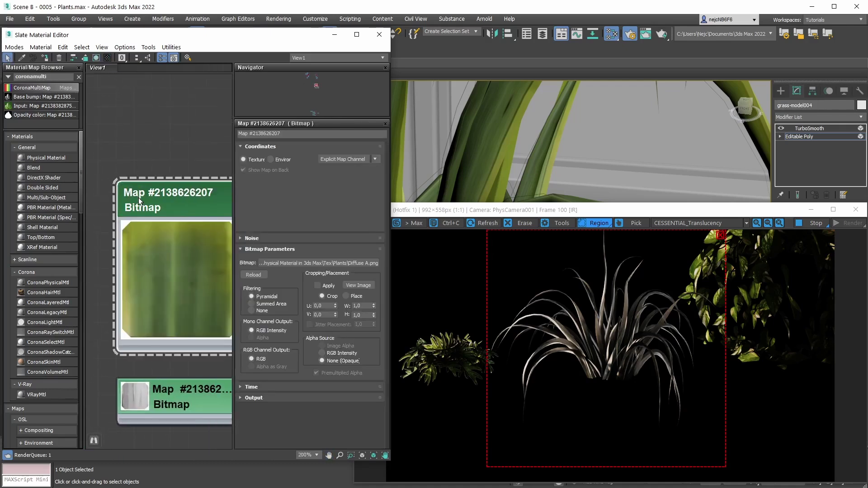
middle_click_drag(144, 241, 156, 234)
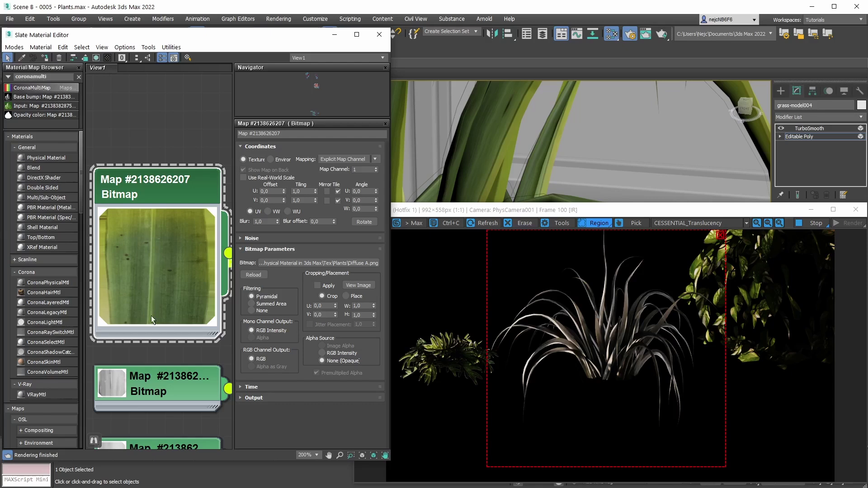
Shrink the enlarged Diffuse A.png bitmap preview and display the parameters of the leaf's CoronaPhysicalMtl.
scroll(158, 237, "down", 2)
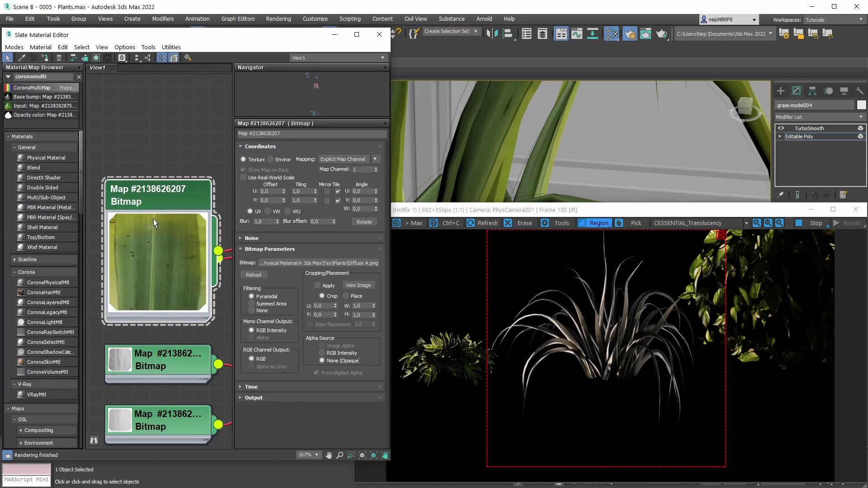
double_click(154, 249)
scroll(188, 233, "down", 2)
middle_click_drag(194, 232, 136, 227)
middle_click_drag(188, 227, 73, 223)
left_click(184, 176)
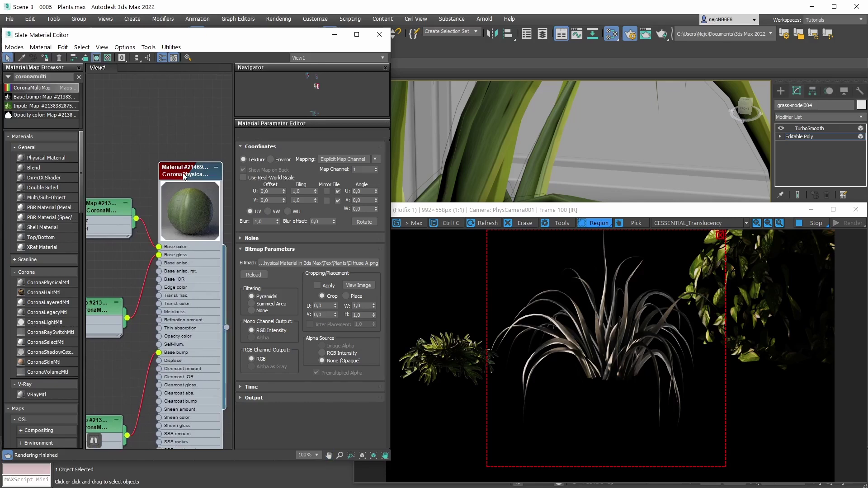
double_click(184, 176)
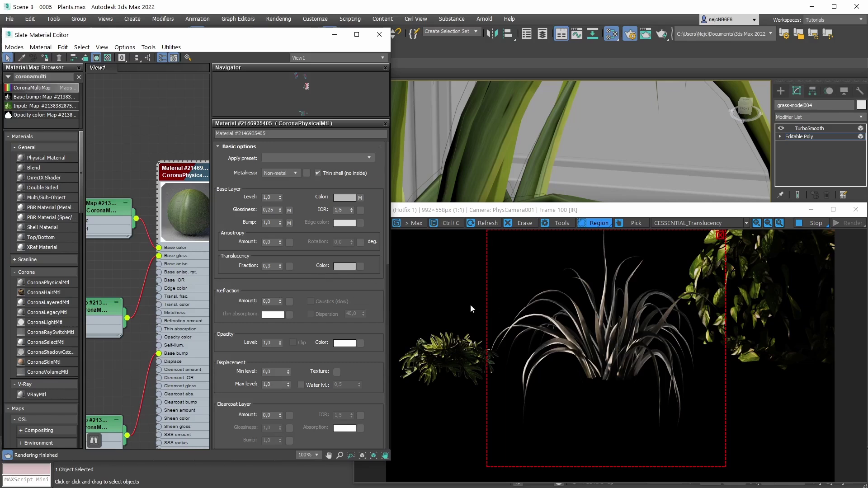
Examine the grass blades up close in the CESSENTIAL_Translucency render pass.
scroll(545, 322, "up", 2)
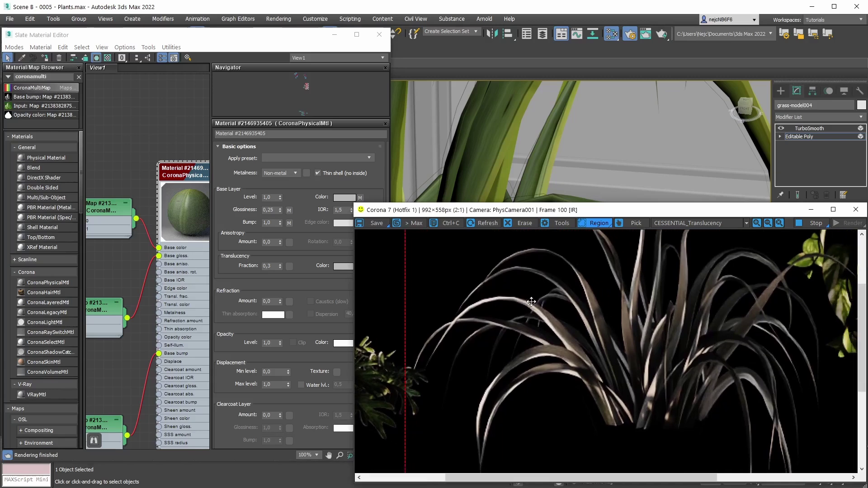
middle_click_drag(547, 288, 518, 304)
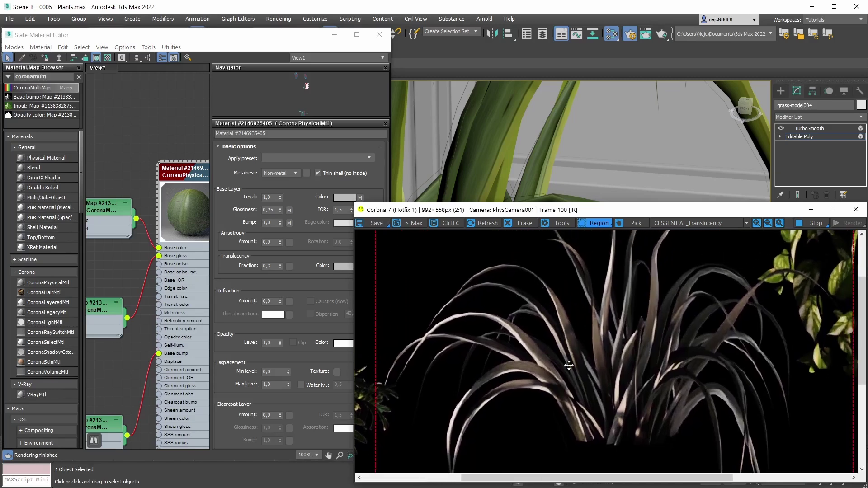
middle_click_drag(673, 370, 631, 385)
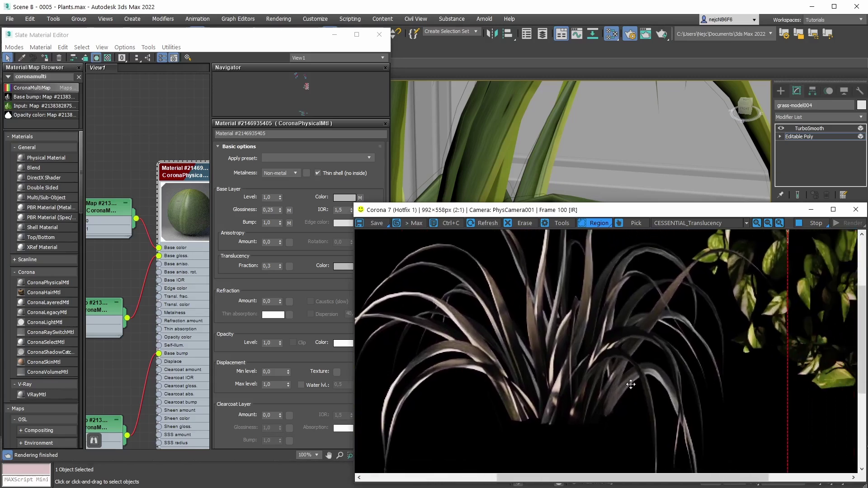
middle_click_drag(502, 368, 528, 376)
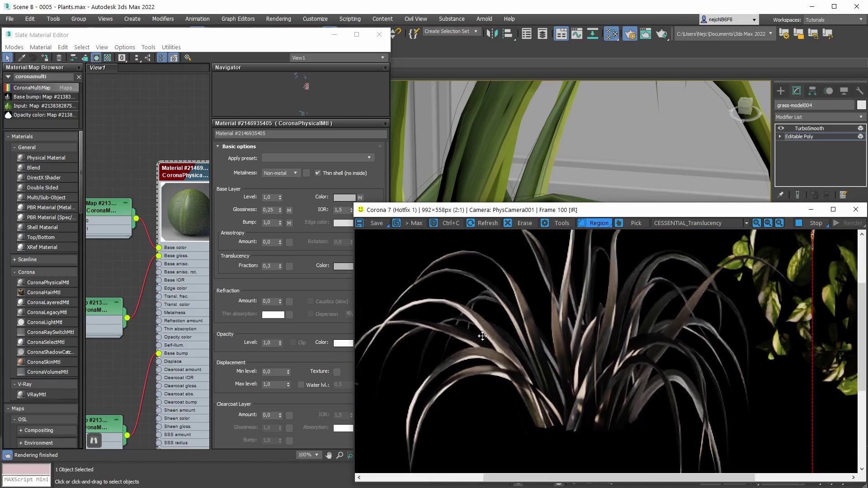
scroll(466, 320, "down", 1)
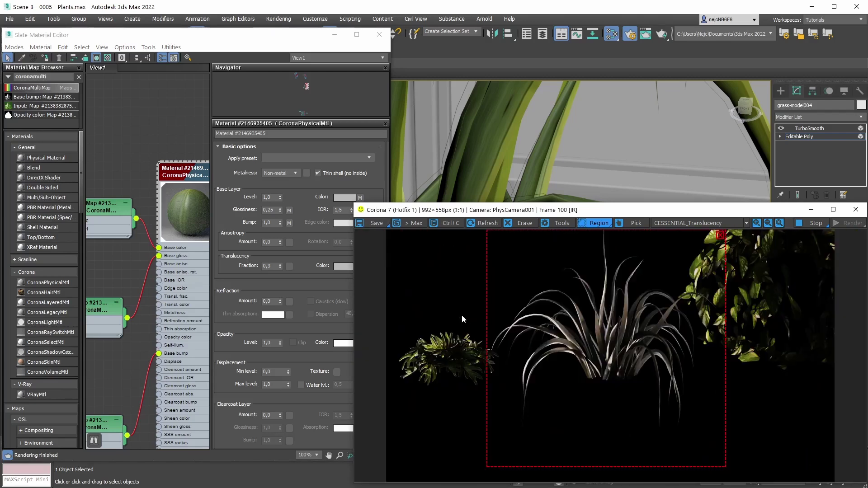
Compare the BEAUTY pass with the CESSENTIAL_Translucency pass and inspect the grass blades' translucency color.
left_click(683, 223)
left_click(685, 232)
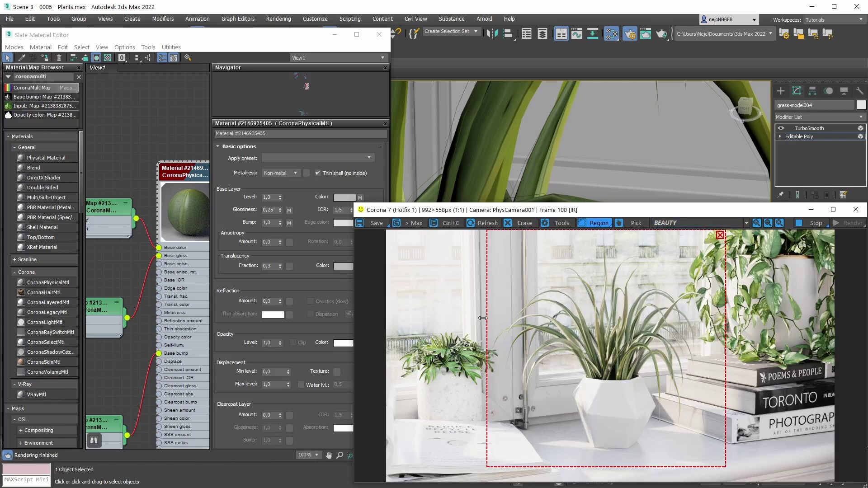
left_click(676, 223)
left_click(687, 253)
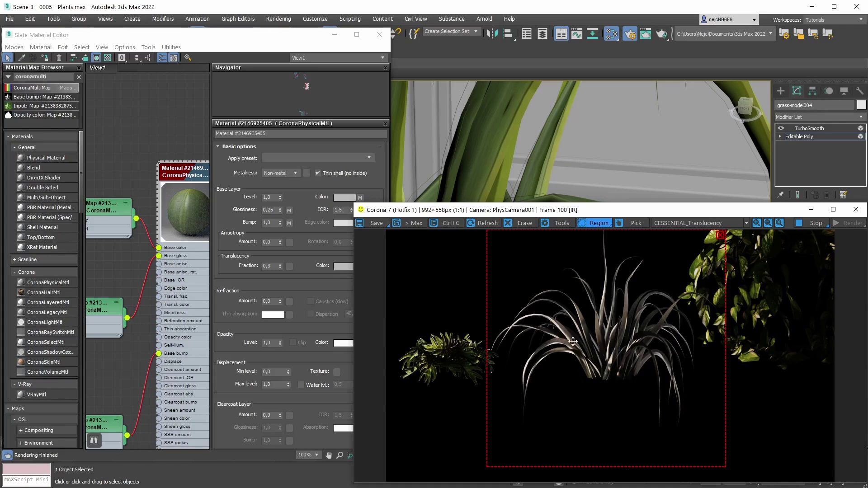
scroll(606, 313, "up", 1)
middle_click_drag(635, 313, 591, 305)
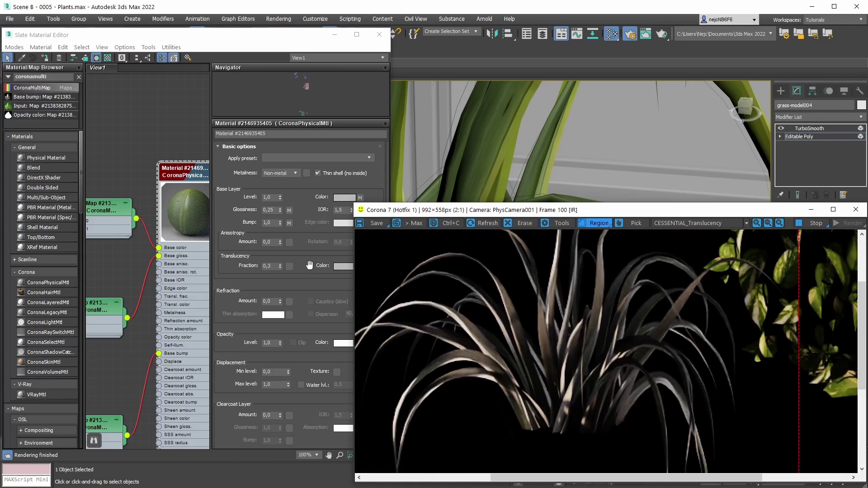
Try a red translucency color with saturation 255 and 180 on the leaf material, and discard it.
left_click(340, 267)
left_click(340, 267)
left_click_drag(488, 246, 190, 117)
left_click_drag(324, 180, 355, 181)
scroll(569, 285, "down", 1)
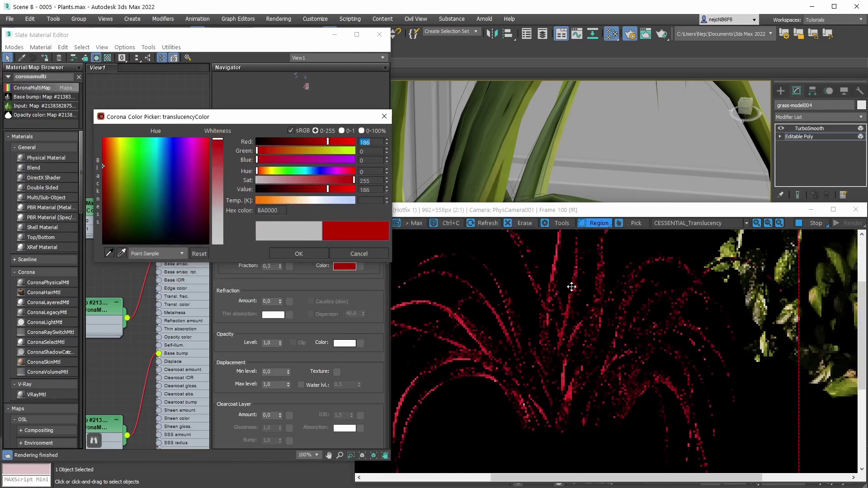
left_click_drag(336, 180, 326, 181)
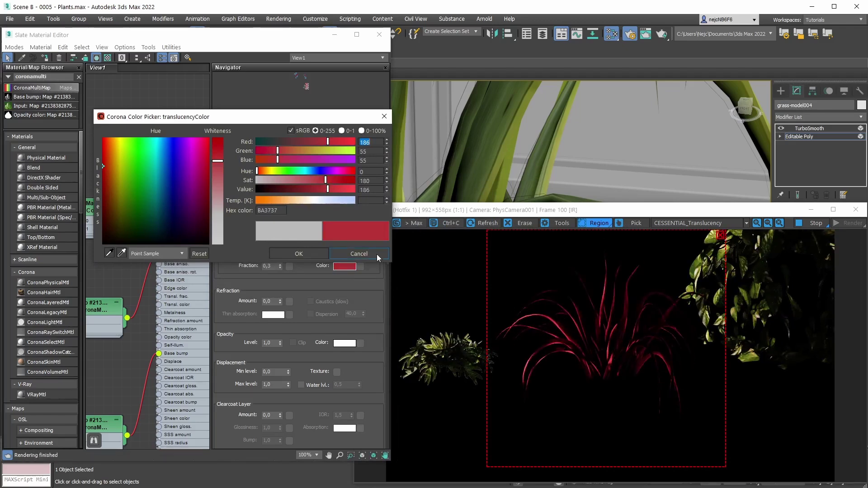
left_click_drag(304, 119, 305, 96)
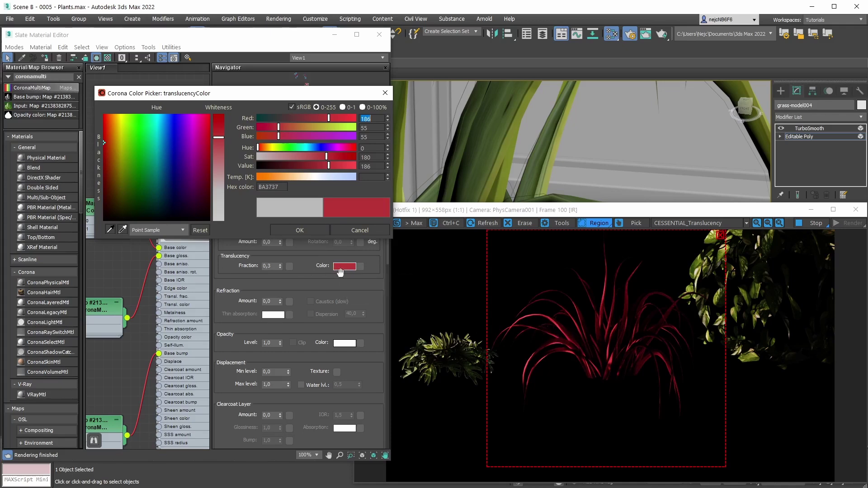
left_click(357, 231)
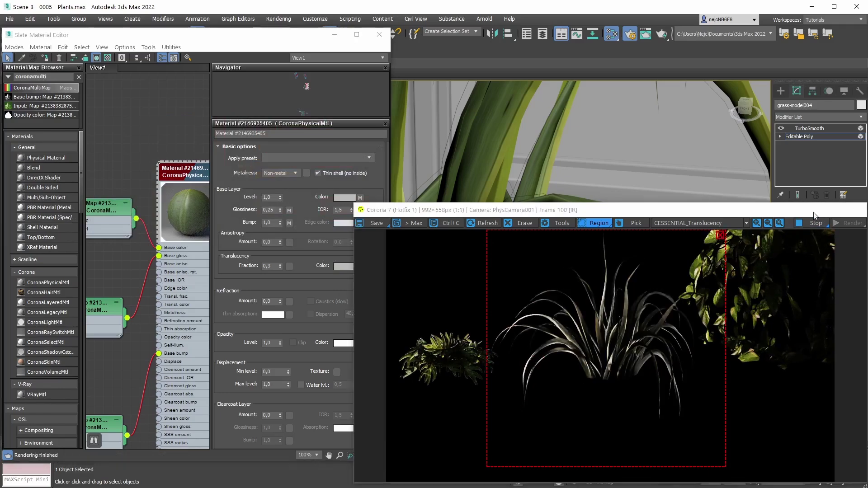
Minimize the render window and examine the highlighted grass blades from another angle in the viewport.
left_click(811, 209)
middle_click_drag(479, 273, 513, 242, "alt")
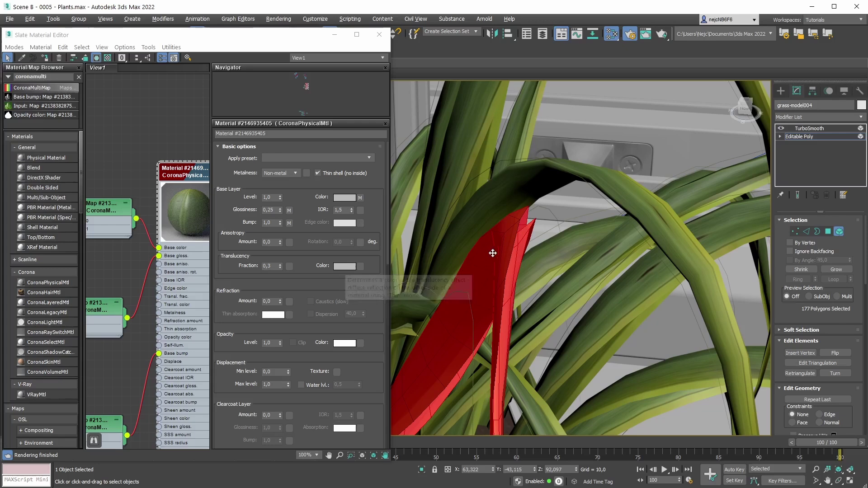
middle_click_drag(493, 253, 514, 253, "alt")
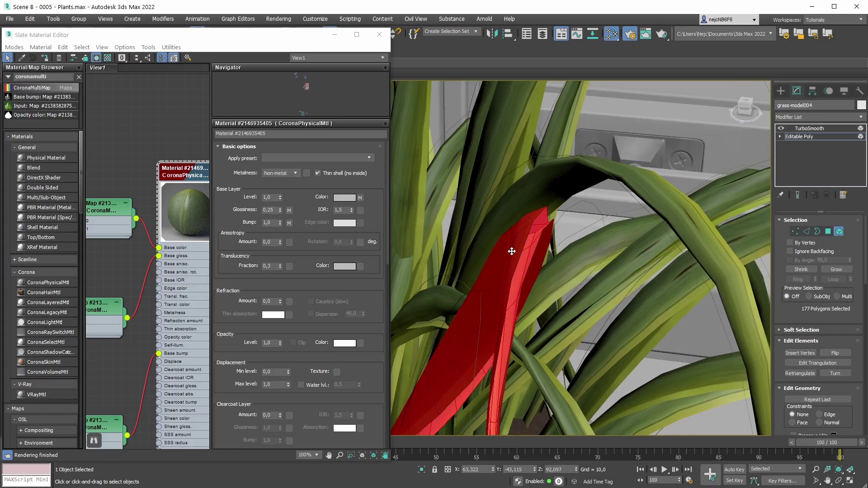
left_click(346, 268)
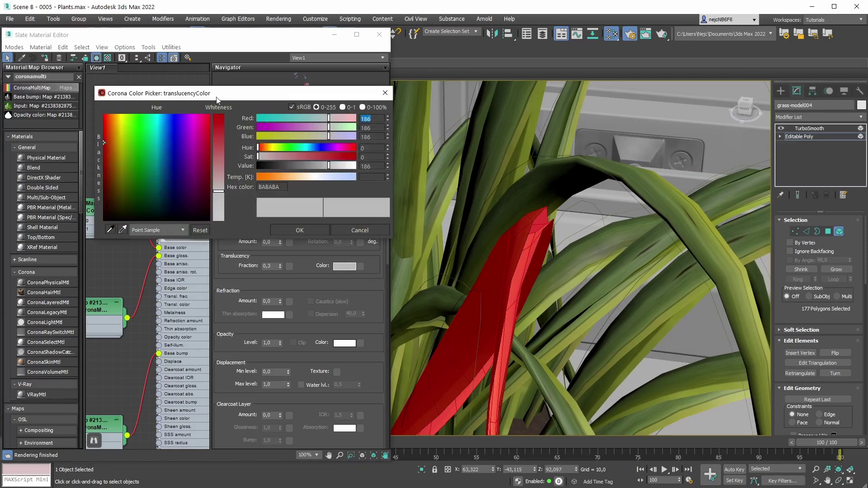
left_click_drag(216, 97, 406, 119)
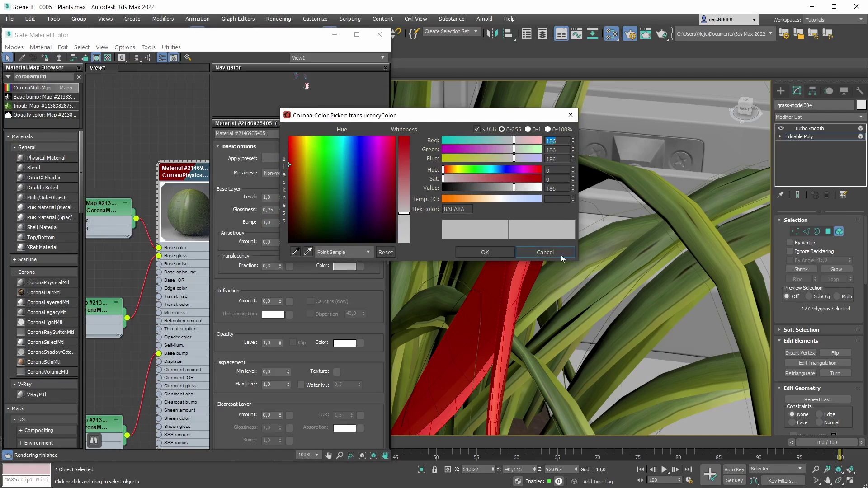
left_click(545, 253)
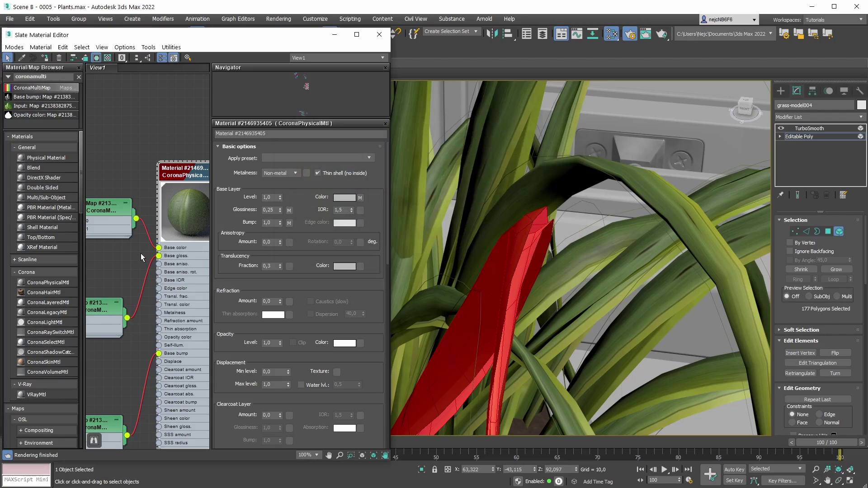
Move the two diffuse bitmaps and their CoronaMultiMap away from the material to free space, and bring back the render window.
scroll(140, 253, "down", 5)
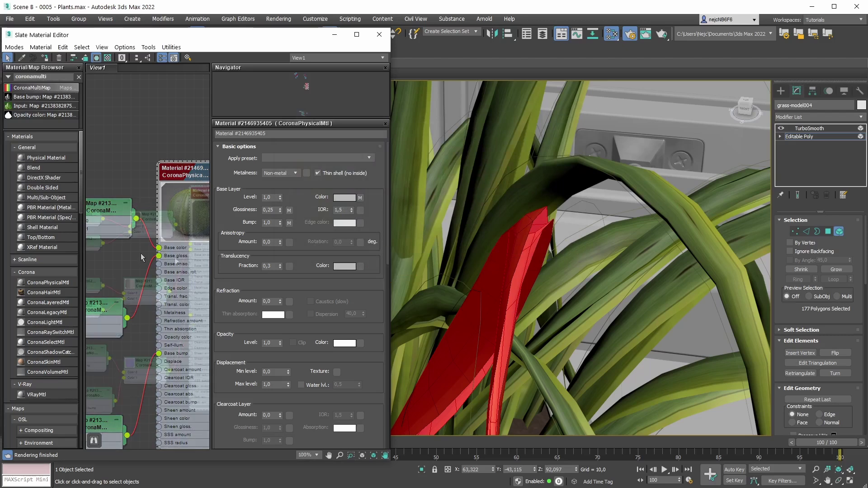
middle_click_drag(140, 253, 181, 242)
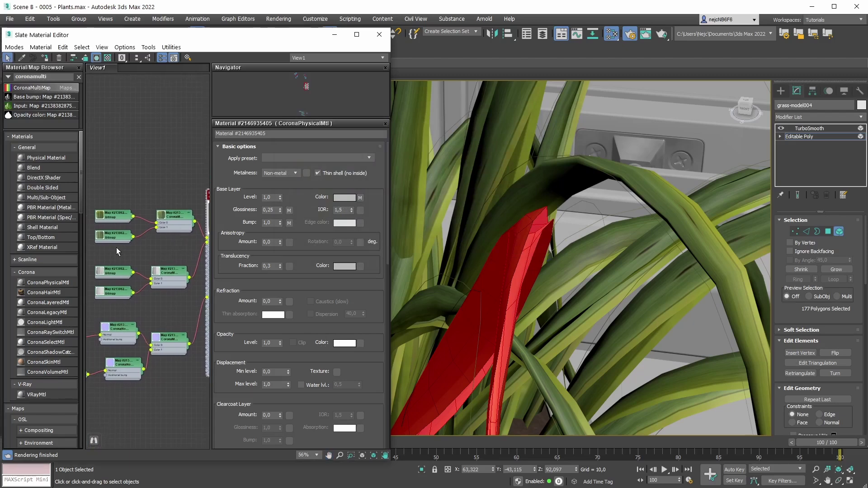
left_click_drag(115, 248, 169, 196)
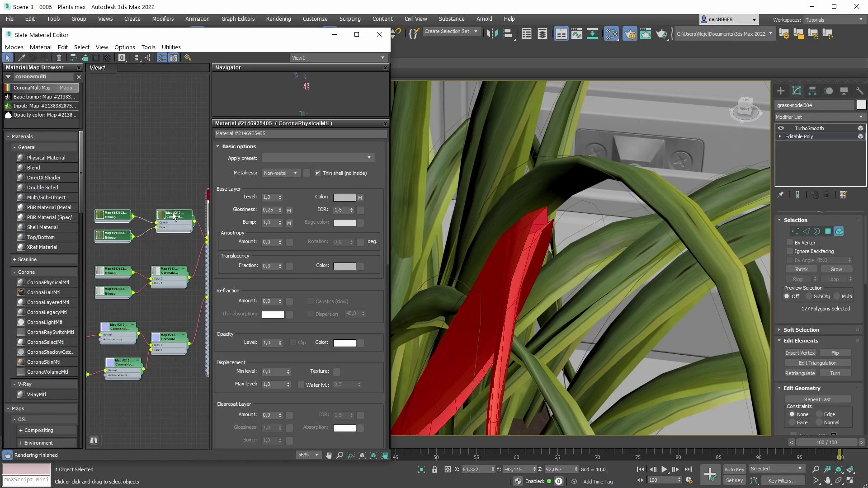
left_click_drag(172, 219, 137, 199)
mouse_move(136, 199)
middle_mouse_down()
mouse_move(151, 200)
mouse_move(149, 222)
mouse_move(143, 205)
middle_mouse_up()
key("alt+Tab")
left_click(169, 246)
scroll(143, 204, "up", 1)
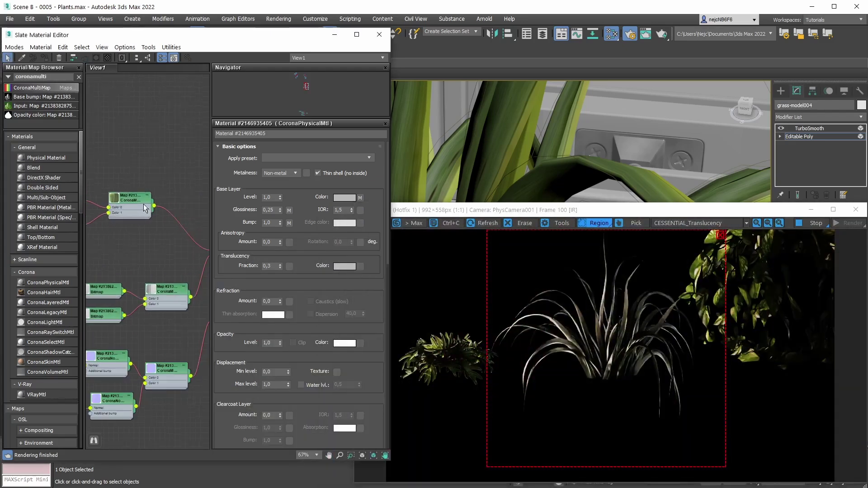
Find the CoronaColorCorrect map and add it to the graph below the diffuse CoronaMultiMap.
left_click_drag(53, 77, 35, 76)
left_click_drag(29, 97, 183, 207)
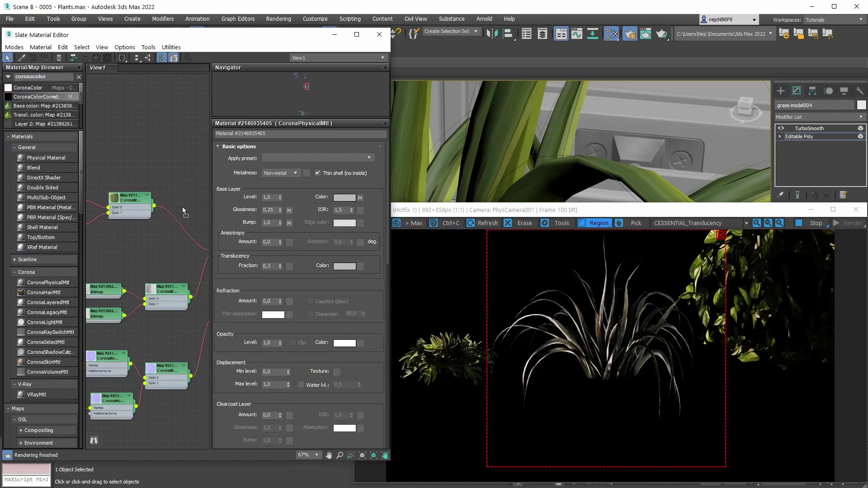
left_click_drag(170, 240, 170, 242)
scroll(161, 231, "up", 2)
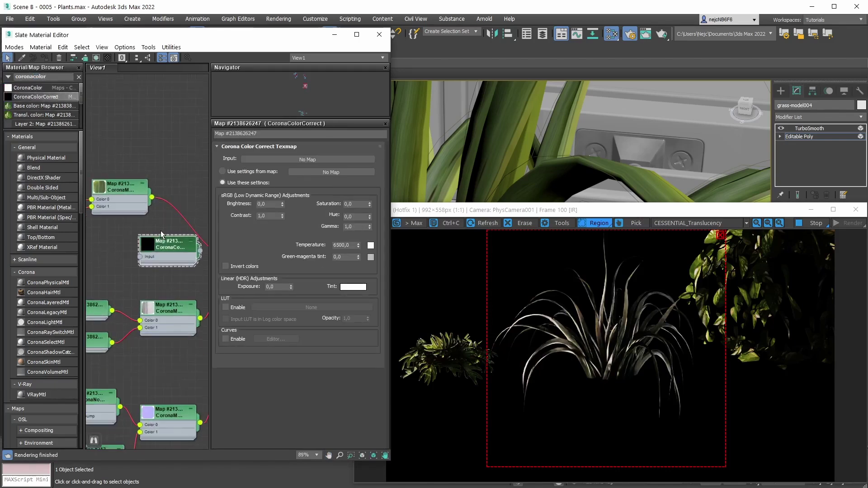
Connect the diffuse CoronaMultiMap's output to the Input of the CoronaColorCorrect map.
mouse_move(122, 191)
middle_mouse_down()
mouse_move(167, 187)
mouse_move(115, 193)
middle_mouse_up()
scroll(179, 187, "up", 1)
left_click_drag(134, 196, 177, 264)
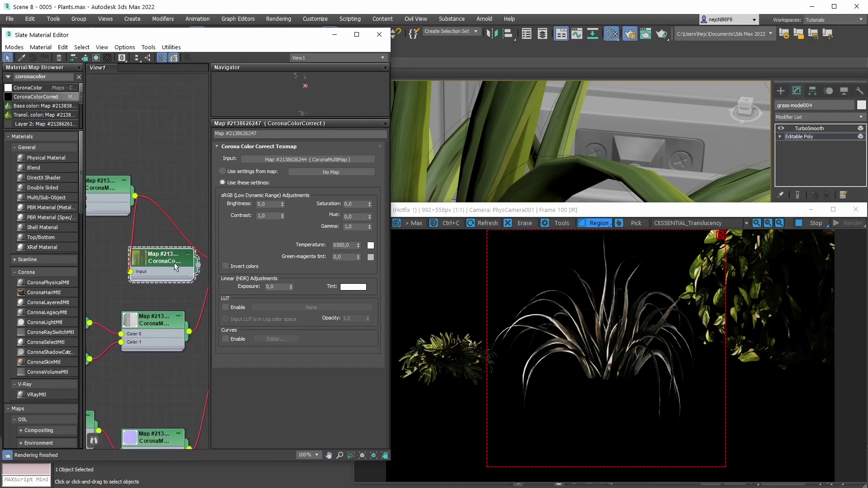
Connect the CoronaColorCorrect map to the leaf material's Transl. color slot.
middle_click_drag(177, 264, 148, 226)
scroll(151, 238, "down", 1)
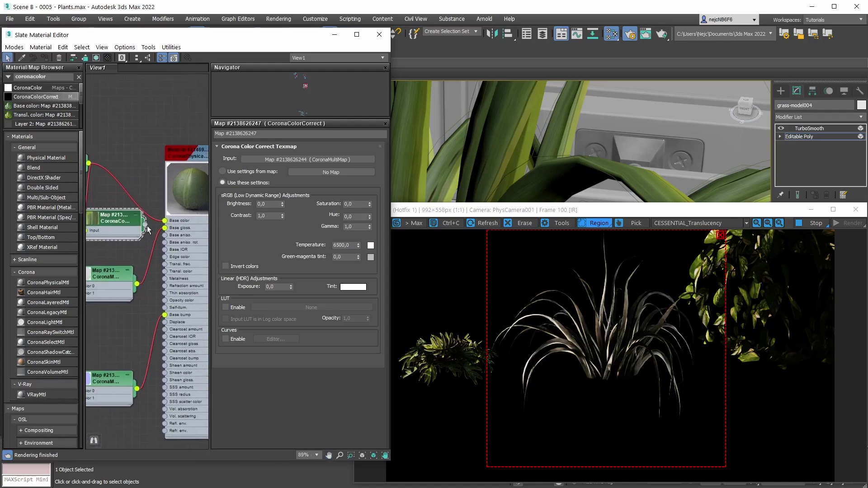
left_click_drag(145, 225, 165, 273)
middle_click_drag(118, 231, 189, 246)
scroll(155, 249, "down", 2)
left_click_drag(189, 246, 186, 252)
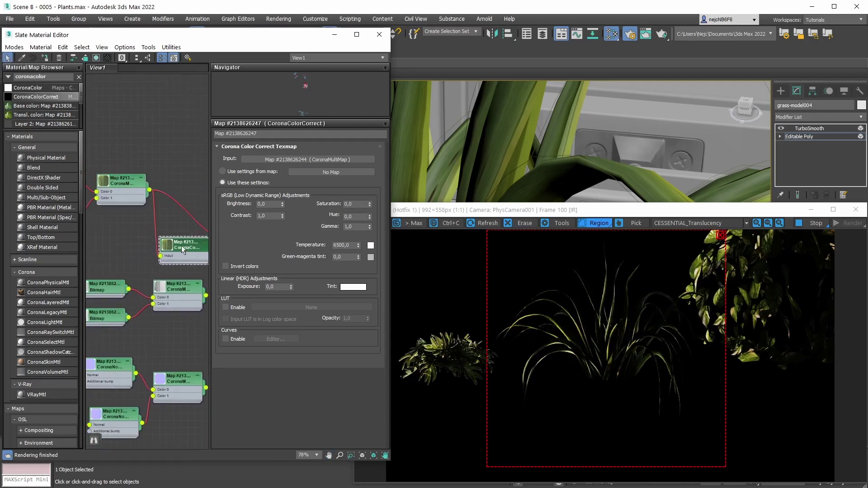
Set the CoronaColorCorrect map's Temperature to 9000,0.
scroll(181, 246, "up", 2)
middle_click_drag(181, 246, 170, 234)
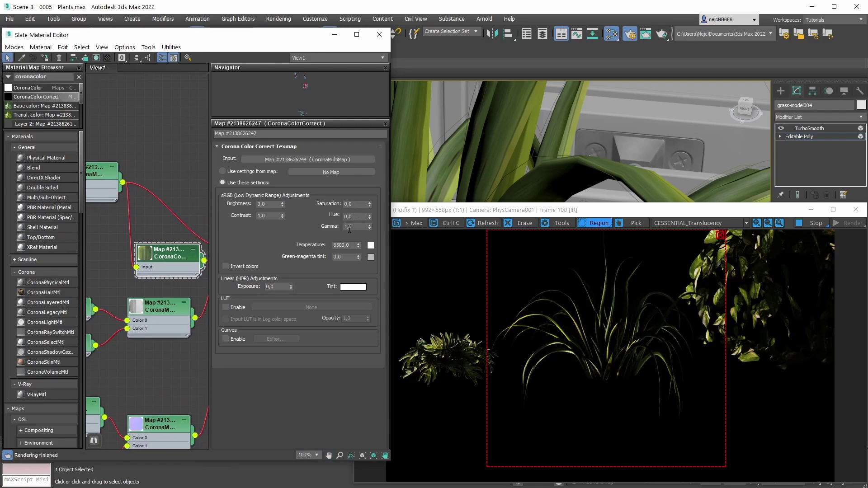
left_click_drag(340, 244, 333, 249)
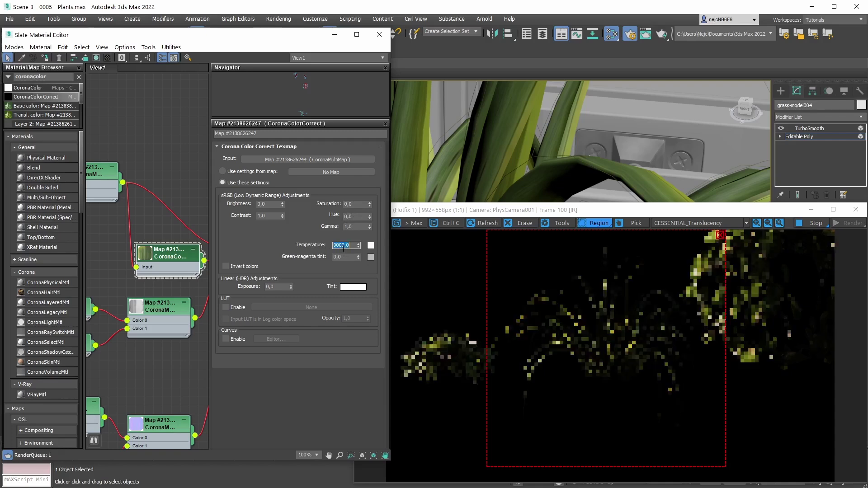
double_click(343, 245)
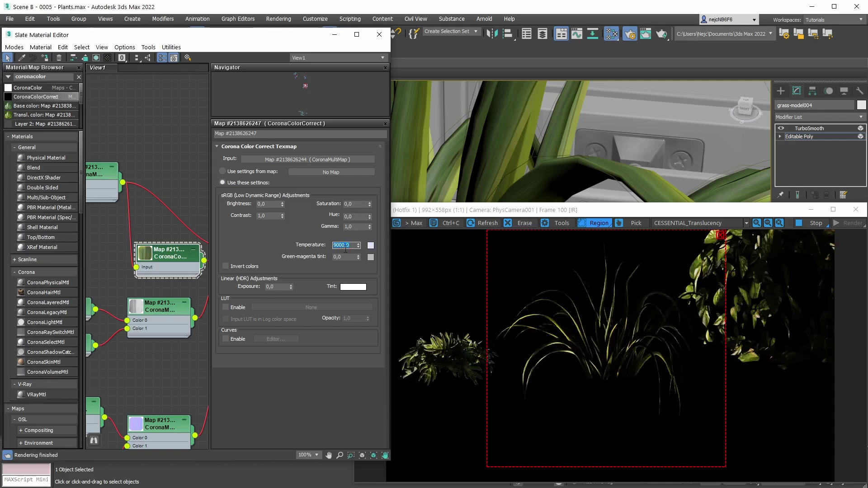
Examine the CoronaColorCorrect node and its link from the diffuse CoronaMultiMap.
scroll(174, 243, "down", 3)
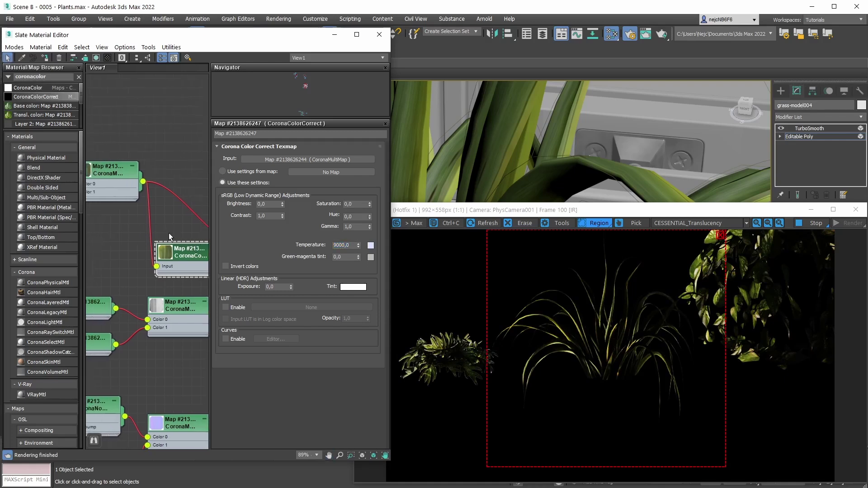
middle_click_drag(165, 247, 202, 241)
middle_click_drag(178, 194, 116, 189)
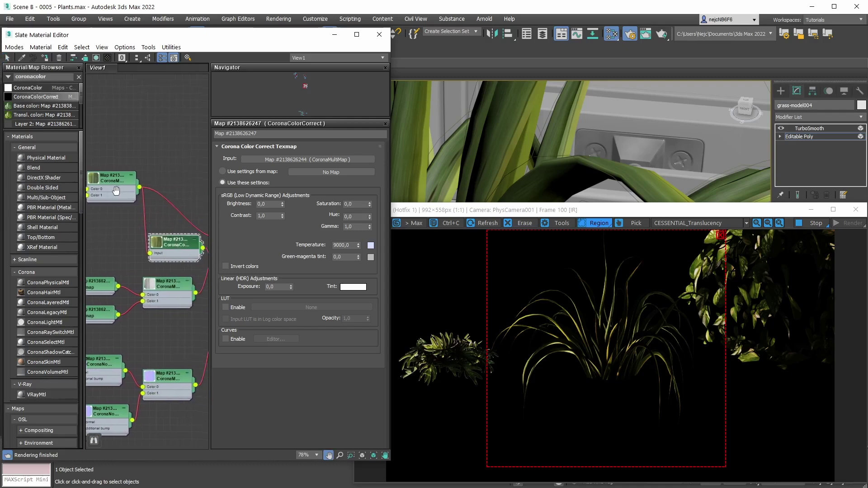
scroll(165, 252, "up", 3)
scroll(165, 252, "up", 1)
middle_click_drag(156, 238, 129, 248)
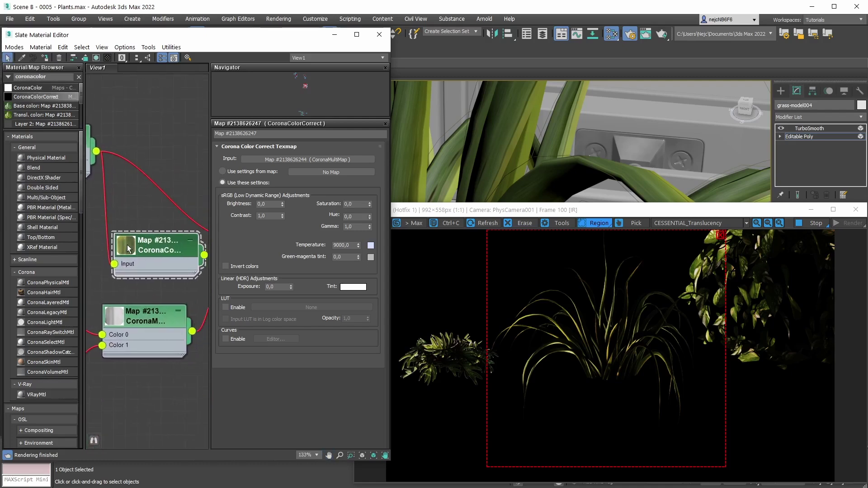
Inspect the CoronaColorCorrect node's enlarged preview, restore its compact size and open the leaf material's parameters.
double_click(127, 249)
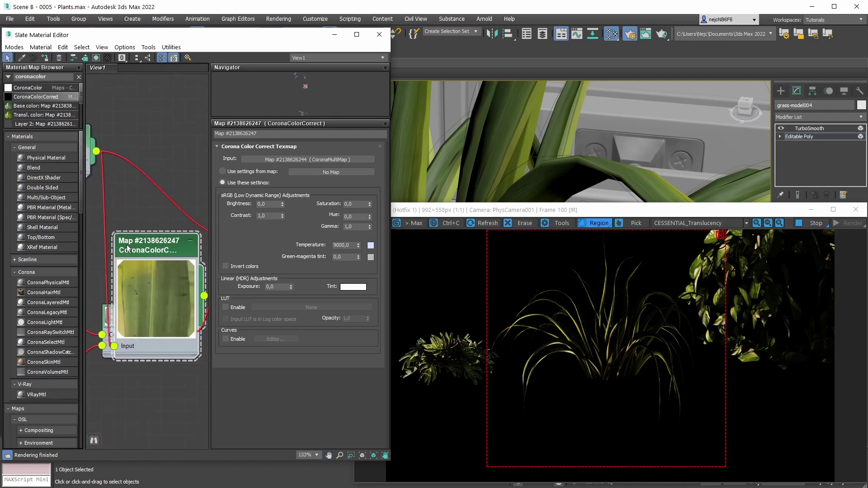
double_click(159, 287)
middle_click_drag(181, 256, 148, 247)
scroll(148, 248, "down", 1)
left_click(202, 153)
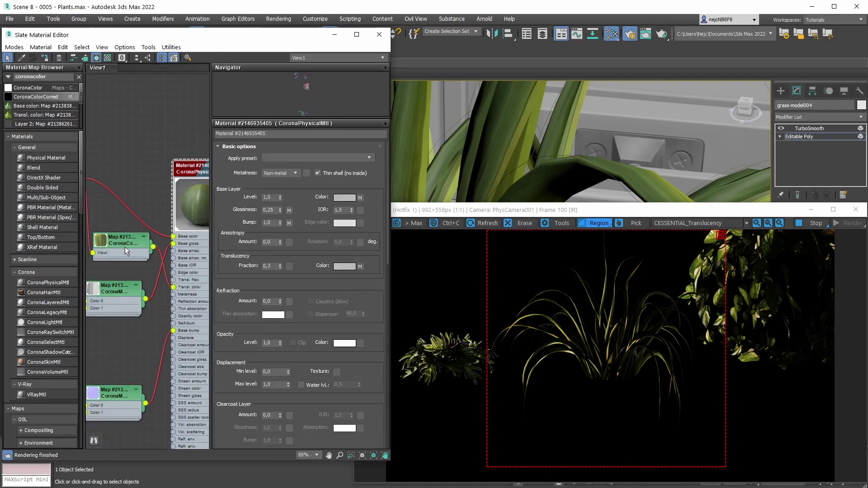
scroll(125, 247, "down", 1)
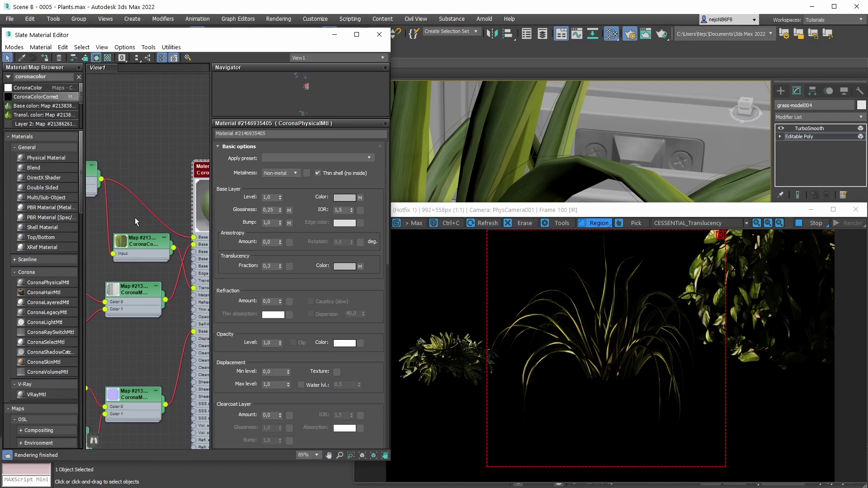
Examine how the diffuse bitmaps pass through the CoronaMultiMap and CoronaColorCorrect nodes into the leaf material.
middle_click_drag(135, 218, 187, 209)
middle_click_drag(113, 196, 137, 198)
scroll(101, 176, "up", 4)
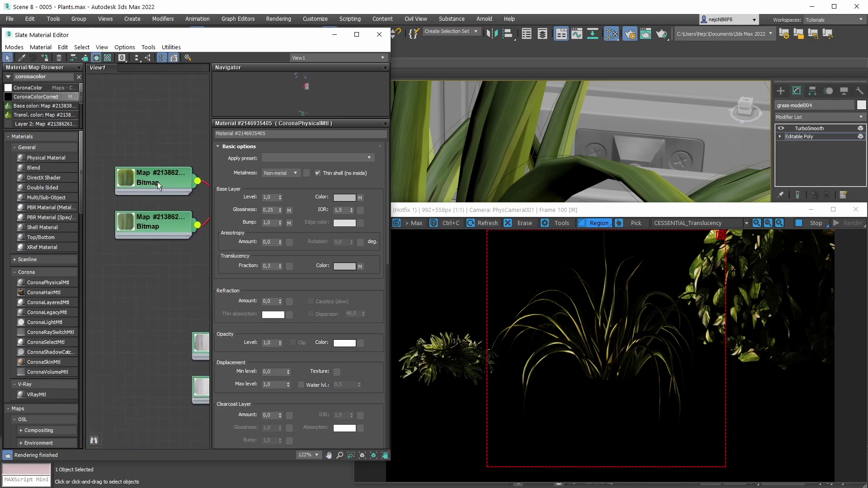
scroll(144, 182, "down", 1)
middle_click_drag(173, 196, 140, 190)
scroll(170, 197, "down", 1)
middle_click_drag(181, 241, 174, 236)
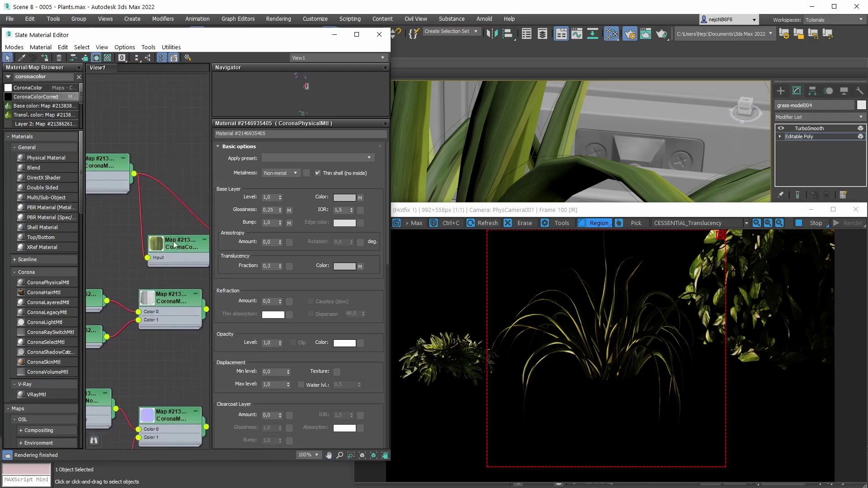
mouse_move(105, 170)
middle_mouse_down()
mouse_move(162, 172)
mouse_move(108, 176)
middle_mouse_up()
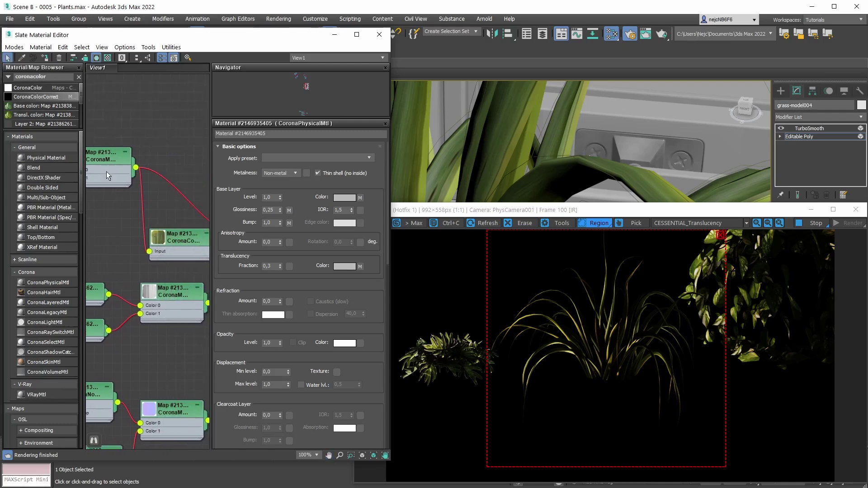
middle_click_drag(154, 202, 132, 205)
scroll(144, 243, "up", 2)
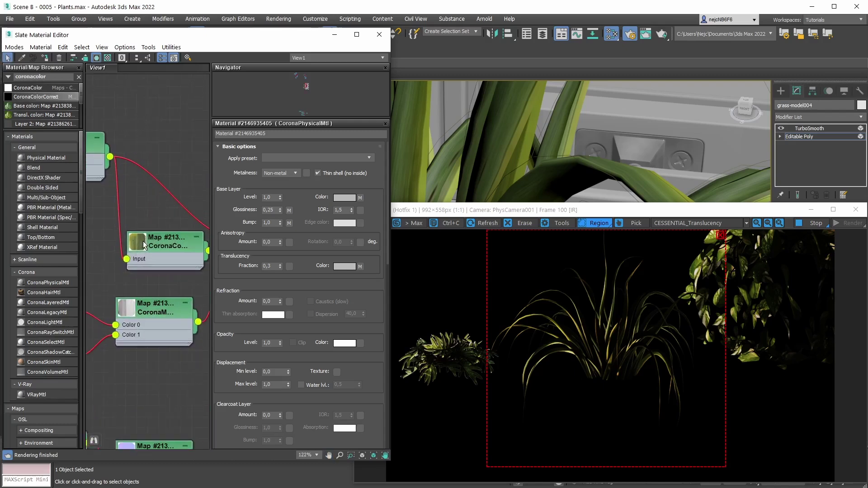
Open the CoronaColorCorrect map's parameters and try Temperature values of 10000, 3000 and 6000 to compare the translucency.
double_click(148, 243)
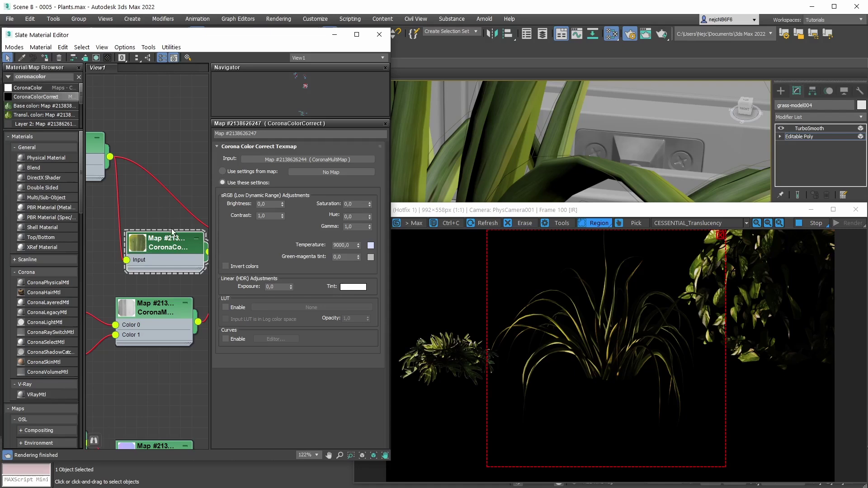
scroll(172, 232, "down", 5)
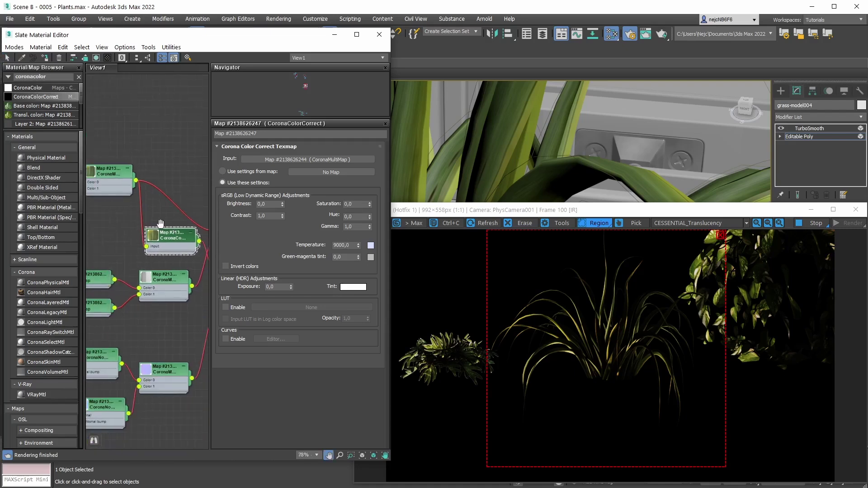
middle_click_drag(165, 224, 165, 225)
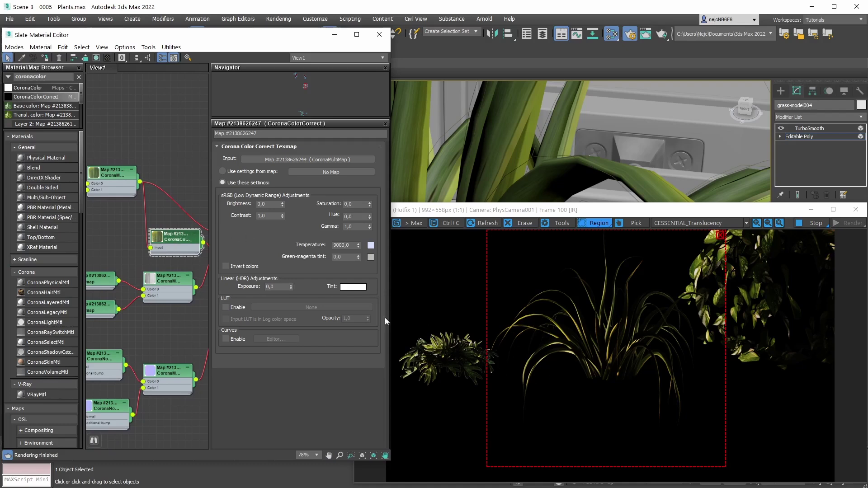
scroll(179, 247, "up", 2)
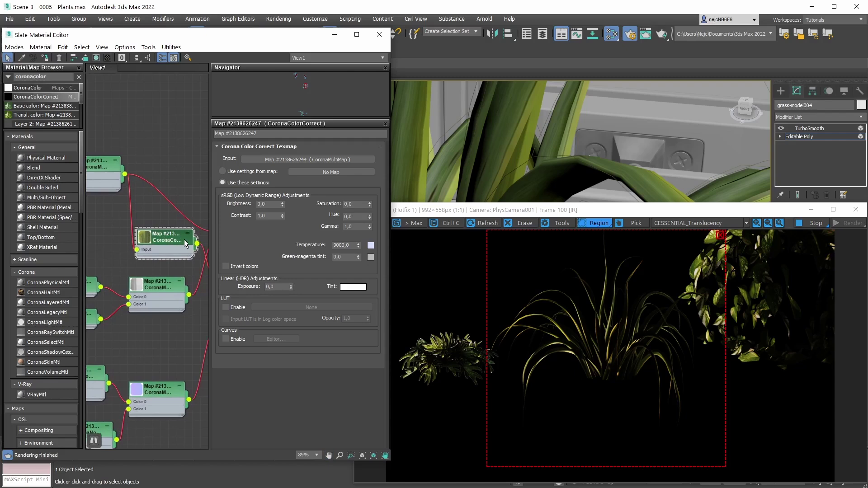
double_click(335, 246)
key("Return")
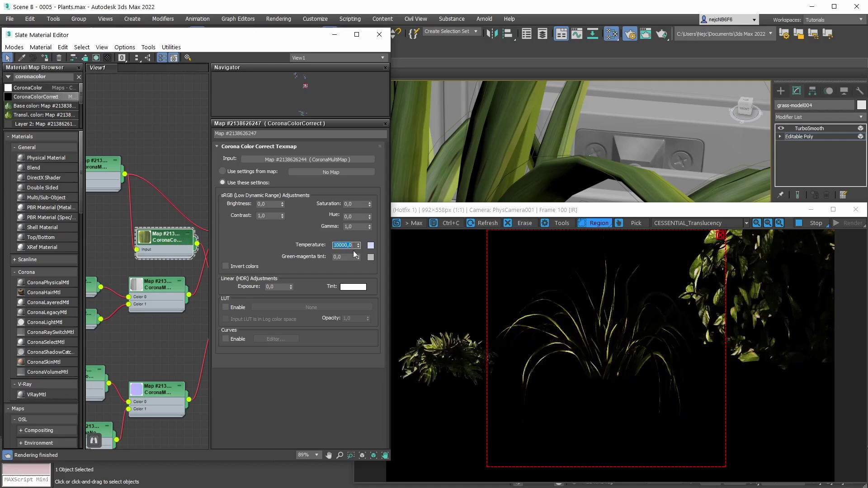
type("3000")
key("Return")
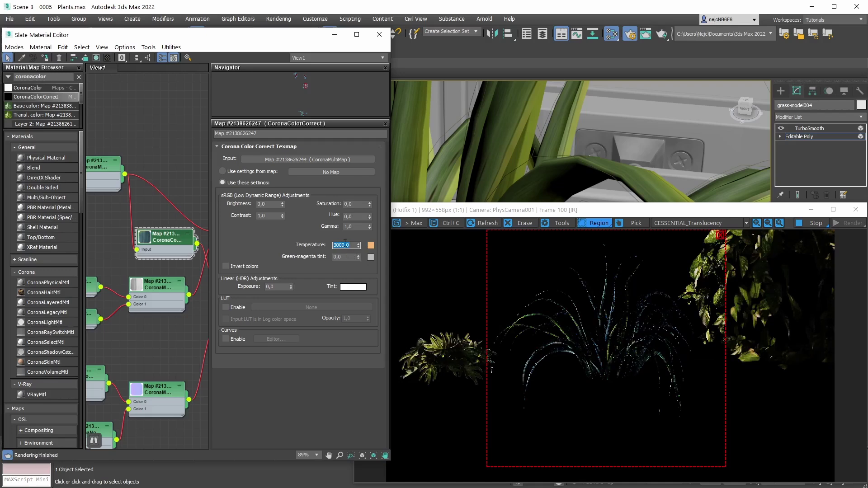
type("600")
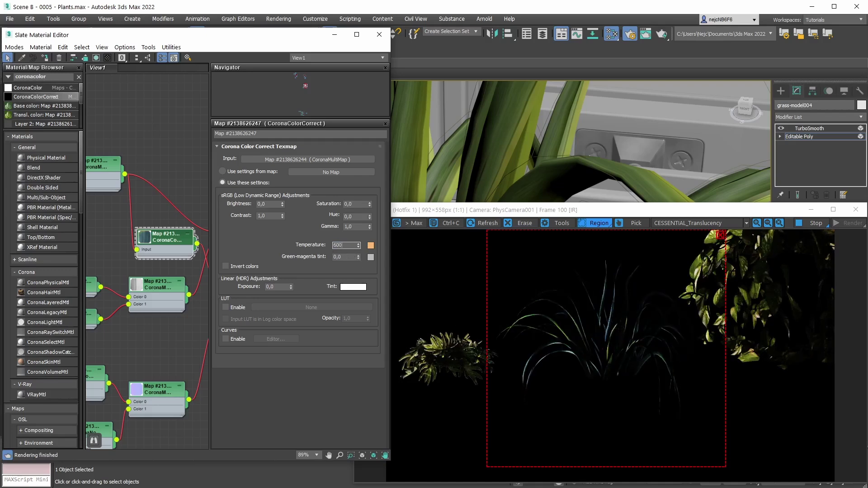
type("0")
key("Return")
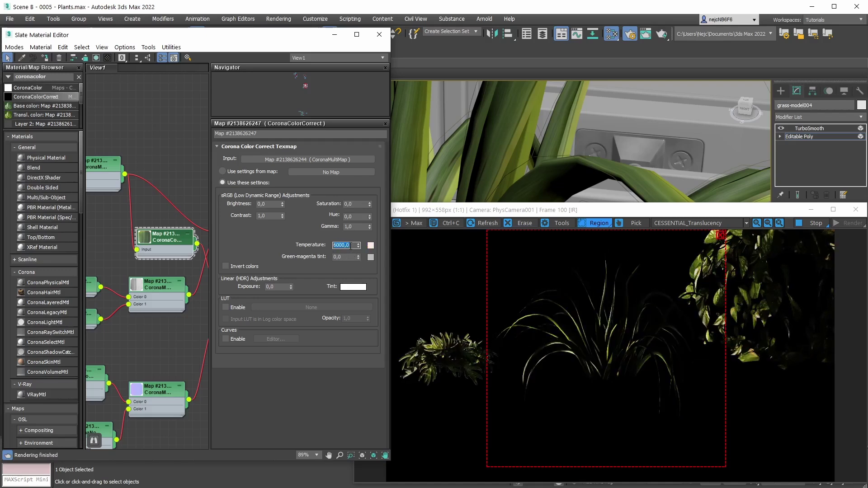
Set the CoronaColorCorrect map's Temperature to 9000.
type("9000")
key("Return")
scroll(164, 248, "down", 2)
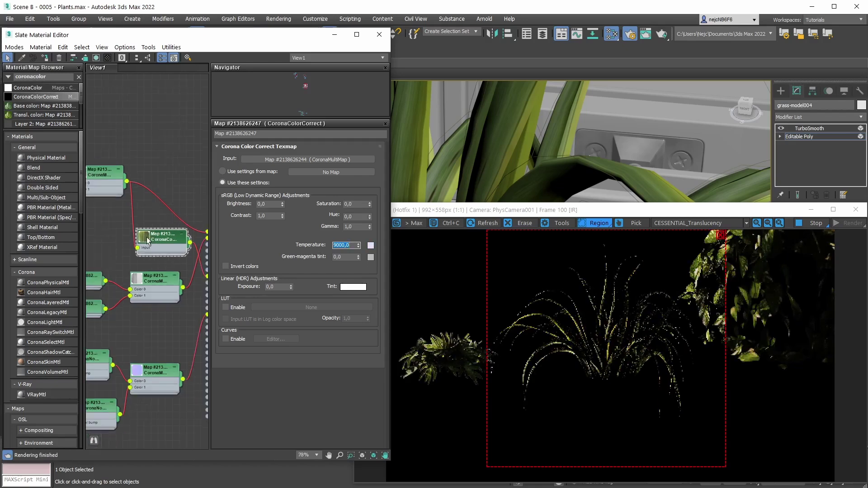
Open the leaf CoronaPhysicalMtl's parameters and switch the frame buffer's displayed render element to BEAUTY.
middle_click_drag(163, 248, 147, 244)
left_click_drag(145, 235, 145, 242)
middle_click_drag(141, 227, 141, 226)
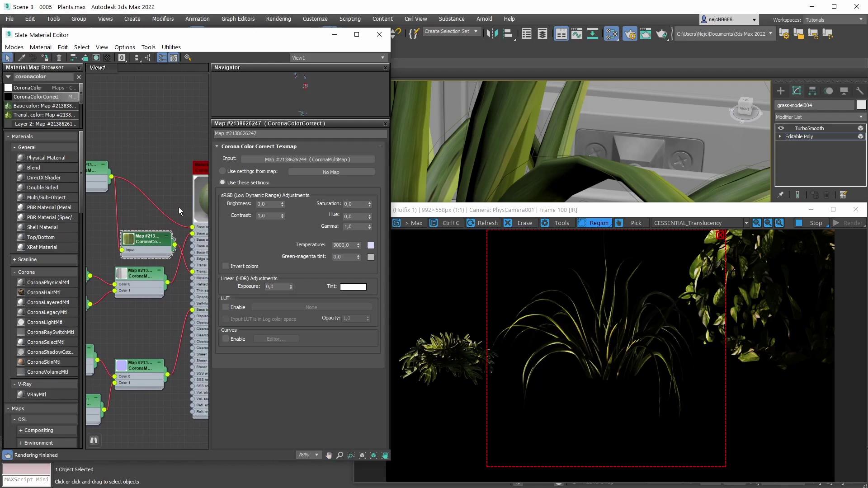
middle_click_drag(179, 211, 159, 213)
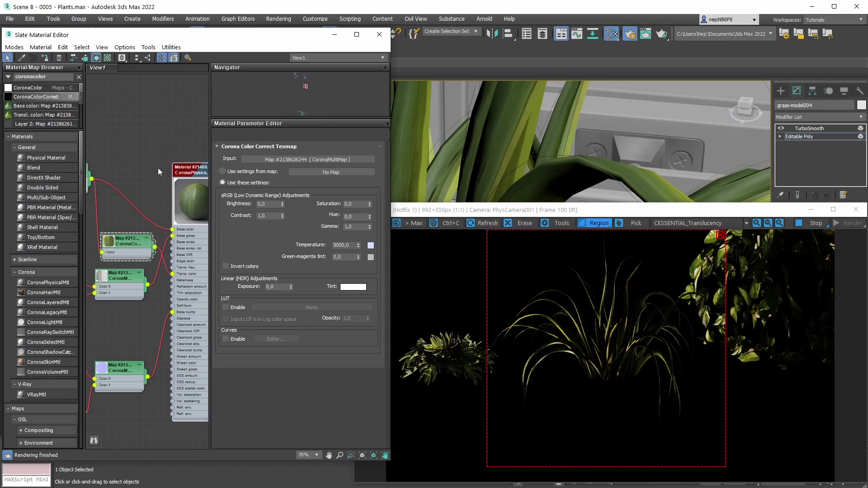
middle_click_drag(158, 169, 147, 173)
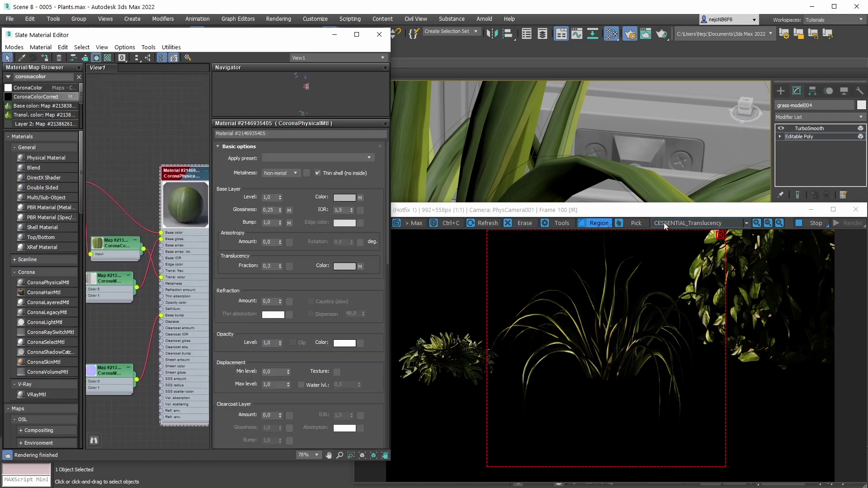
left_click(681, 220)
left_click(682, 232)
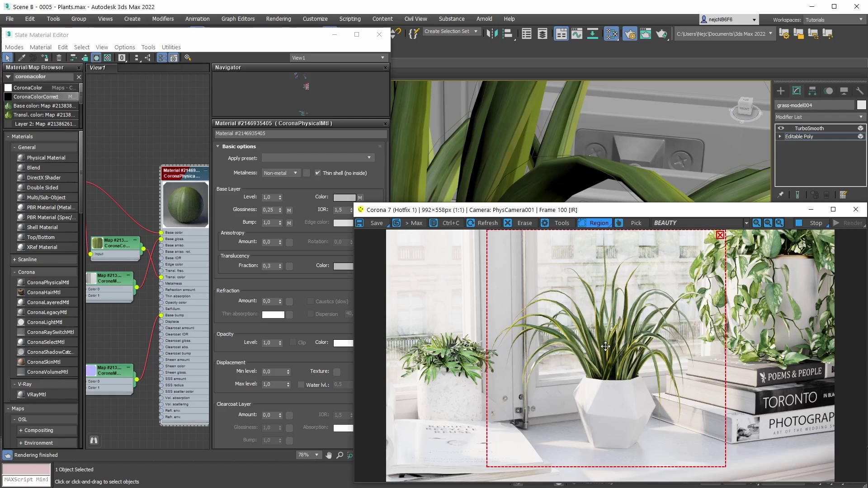
Examine the leaf material's node network, from the bitmaps and CoronaMultiMaps to the CoronaColorCorrect and material inputs.
scroll(139, 197, "down", 3)
mouse_move(140, 197)
middle_mouse_down()
mouse_move(208, 202)
mouse_move(157, 199)
middle_mouse_up()
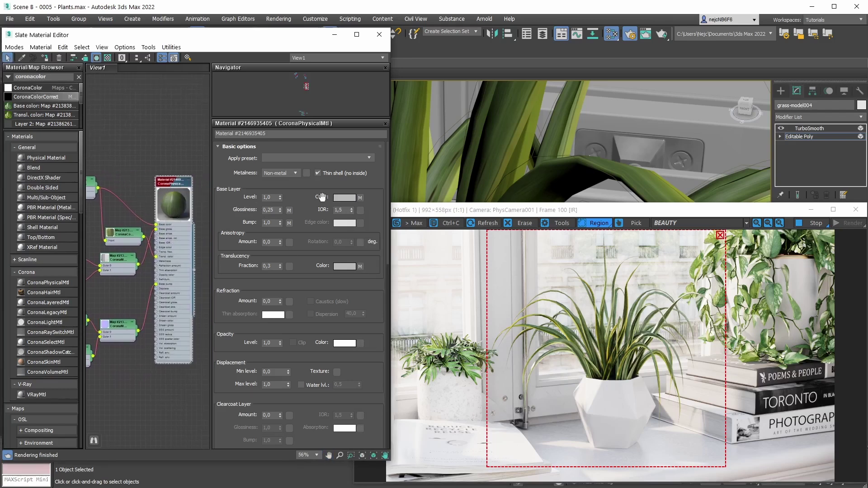
middle_click_drag(95, 189, 131, 194)
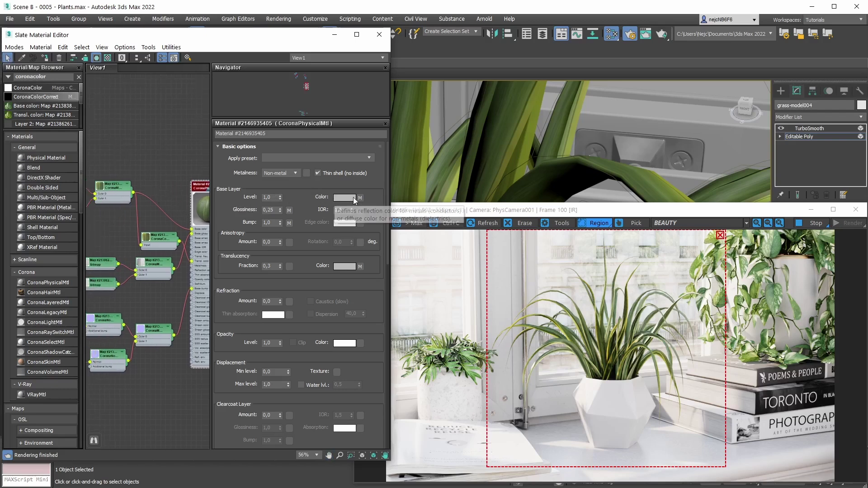
middle_click_drag(114, 226, 132, 218)
middle_click_drag(177, 214, 167, 213)
scroll(167, 214, "up", 1)
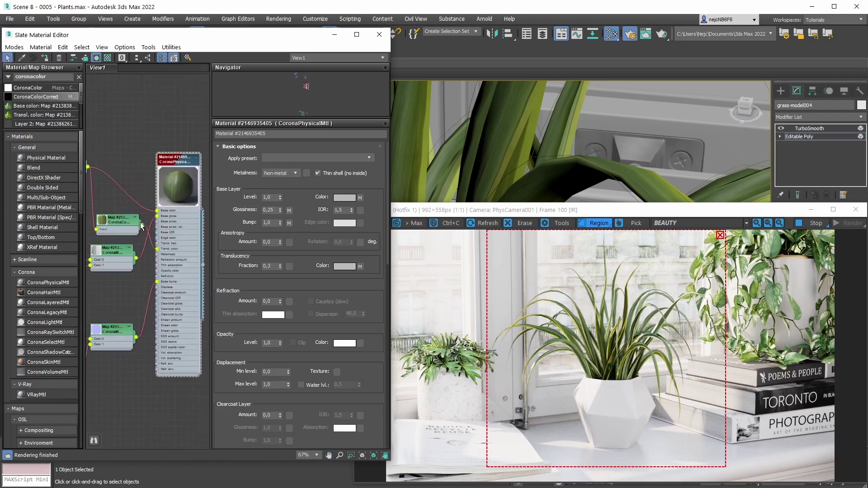
middle_click_drag(142, 226, 145, 225)
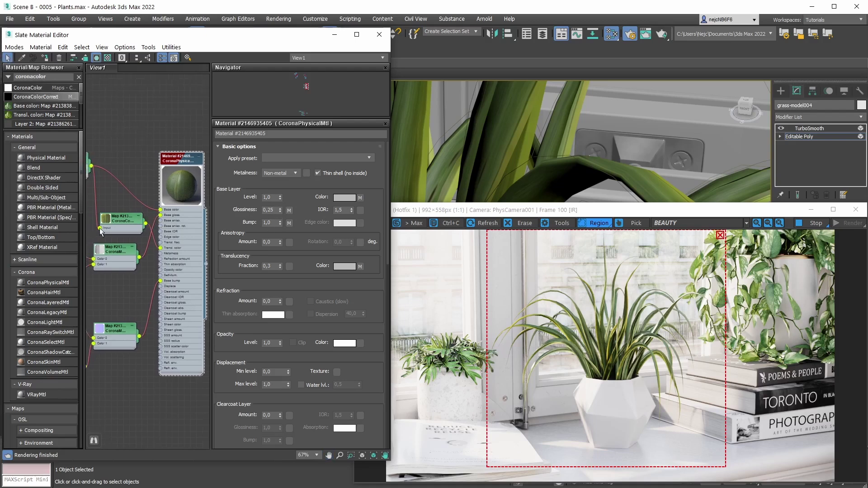
mouse_move(118, 219)
middle_mouse_down()
mouse_move(130, 217)
mouse_move(117, 219)
middle_mouse_up()
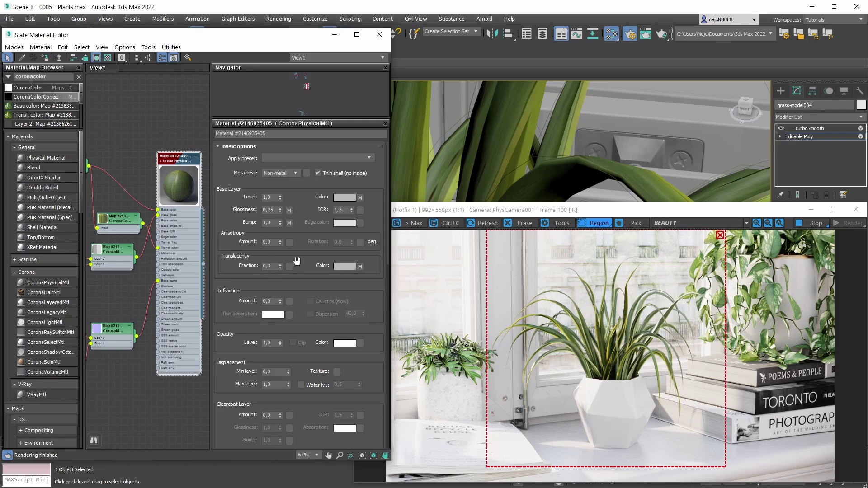
Review the leaf material's parameter sections and read the description of the Thin shell (no inside) option.
scroll(298, 265, "down", 6)
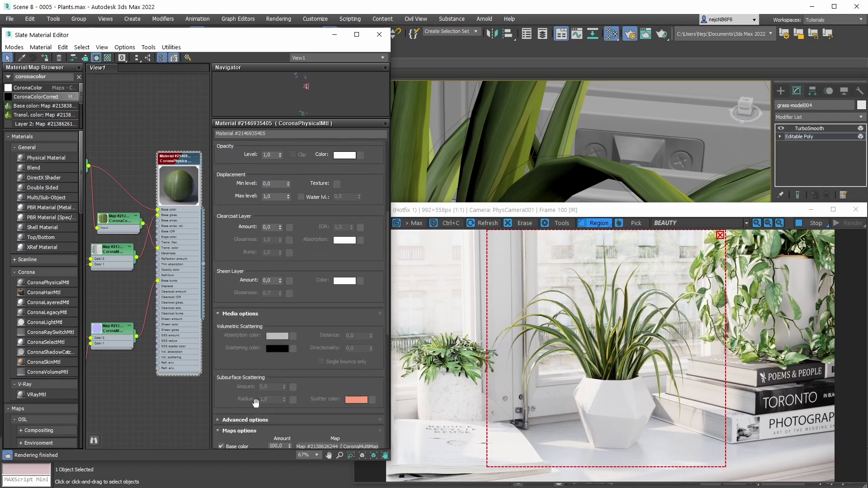
scroll(301, 218, "up", 5)
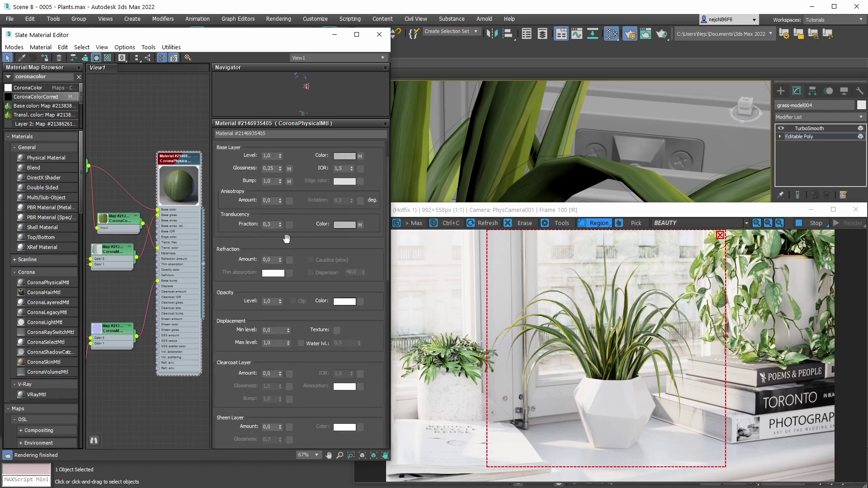
scroll(311, 199, "up", 2)
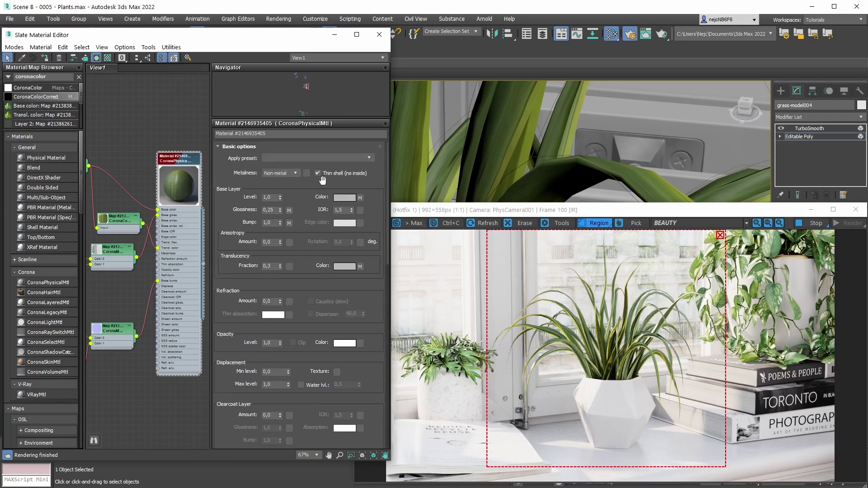
mouse_move(333, 174)
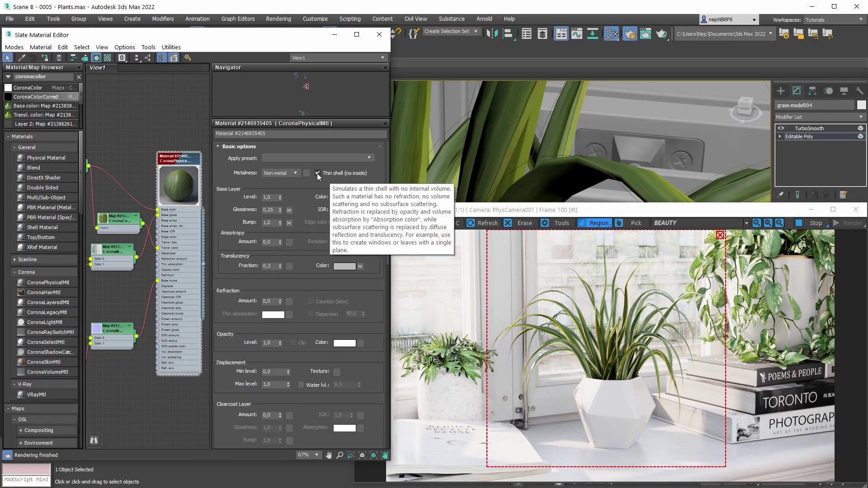